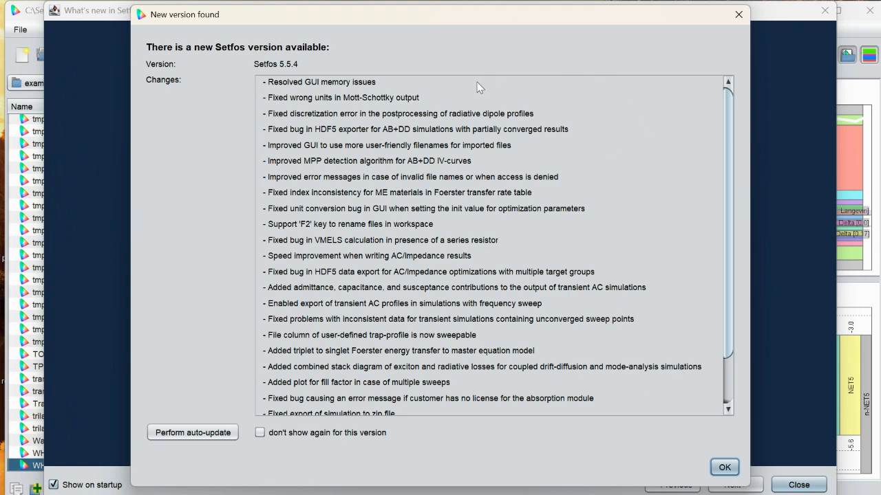
# - Dismiss the new-version notice and the feature highlights window, and create a new simulation file
pyautogui.click(738, 14)
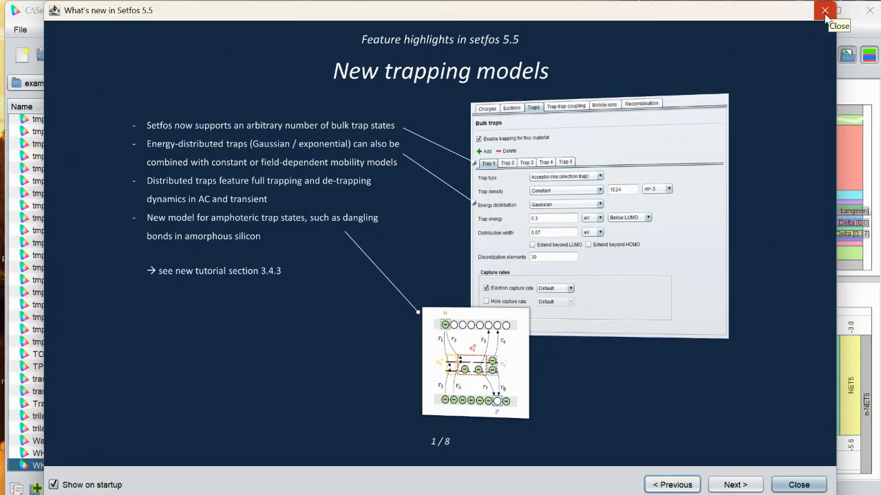
pyautogui.click(826, 14)
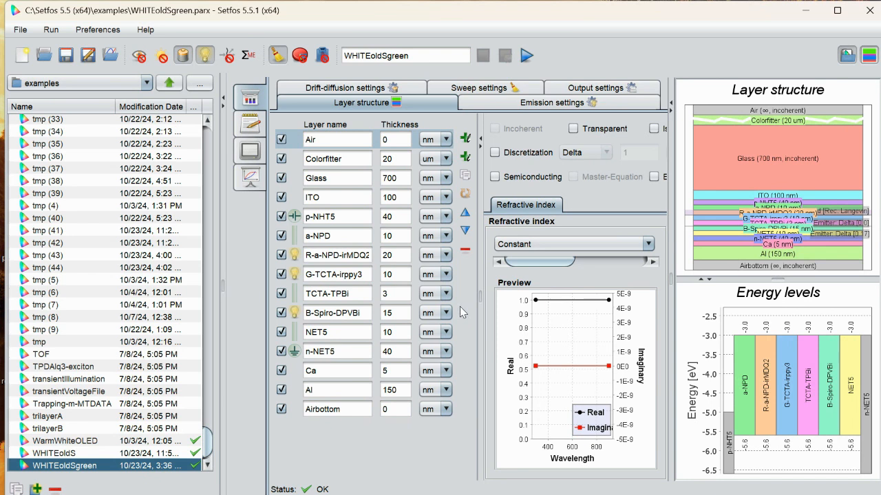
pyautogui.click(23, 56)
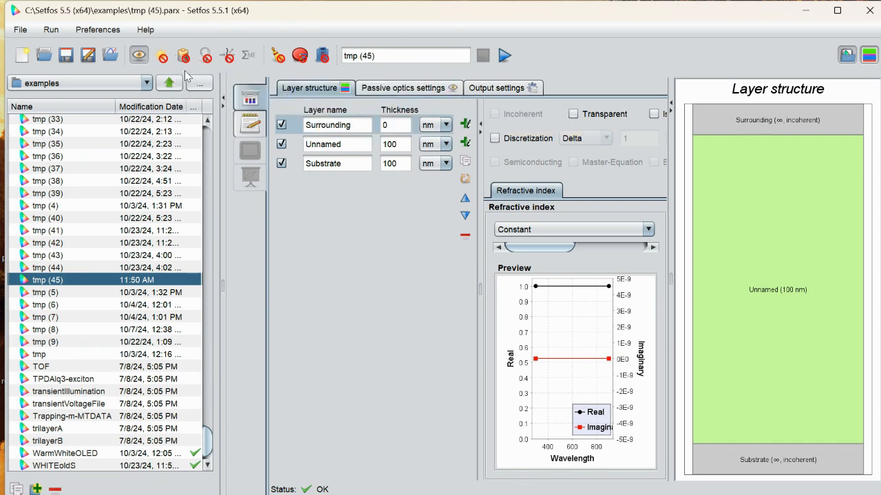
# - Enable the absorption module for the simulation and add three layers directly below the Surrounding layer
pyautogui.click(162, 58)
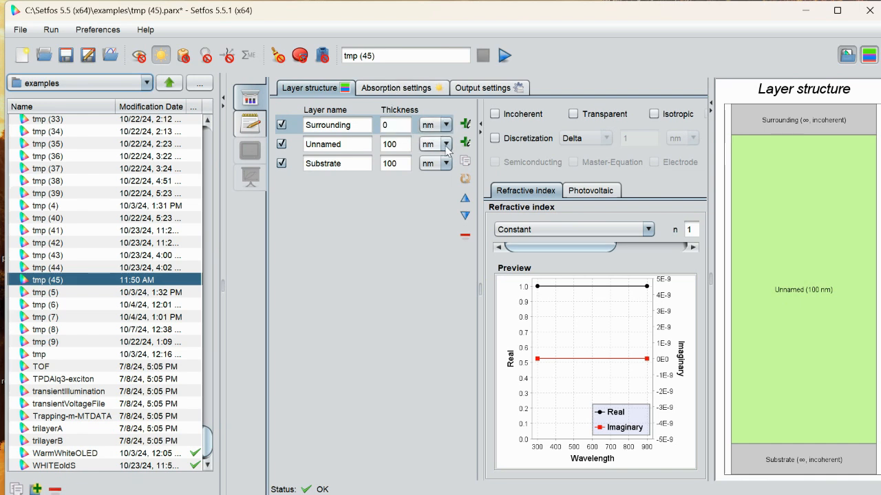
pyautogui.click(467, 126)
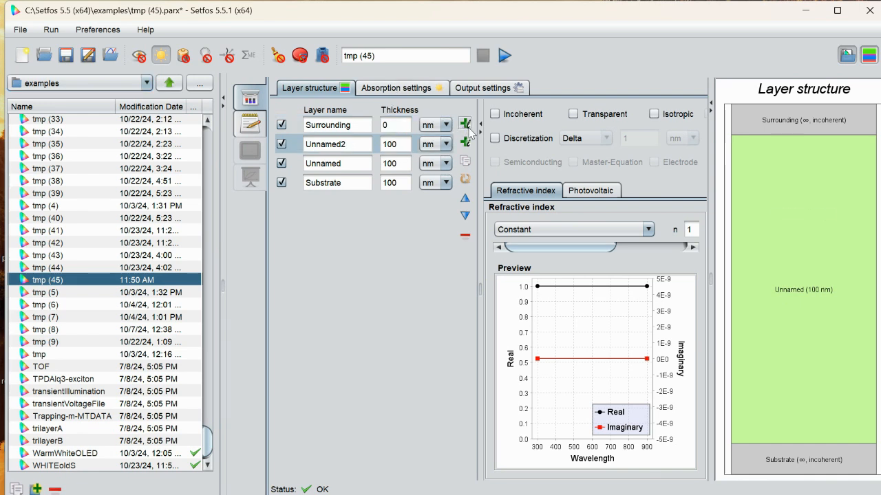
pyautogui.click(469, 127)
pyautogui.click(467, 126)
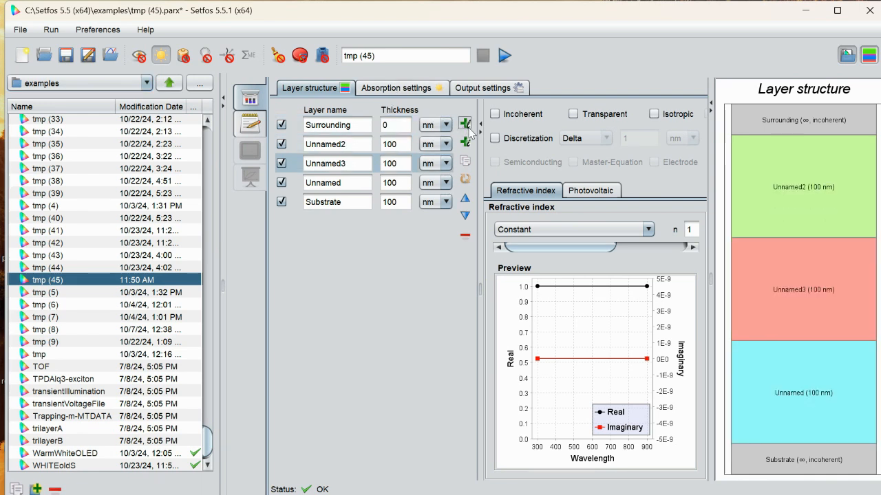
# - Erase the name of the Surrounding layer
pyautogui.click(360, 125)
pyautogui.press('BackSpace')
pyautogui.press('BackSpace')
pyautogui.press('BackSpace')
pyautogui.press('BackSpace')
pyautogui.press('BackSpace')
pyautogui.press('BackSpace')
pyautogui.press('BackSpace')
pyautogui.press('BackSpace')
pyautogui.press('BackSpace')
pyautogui.press('BackSpace')
pyautogui.press('BackSpace')
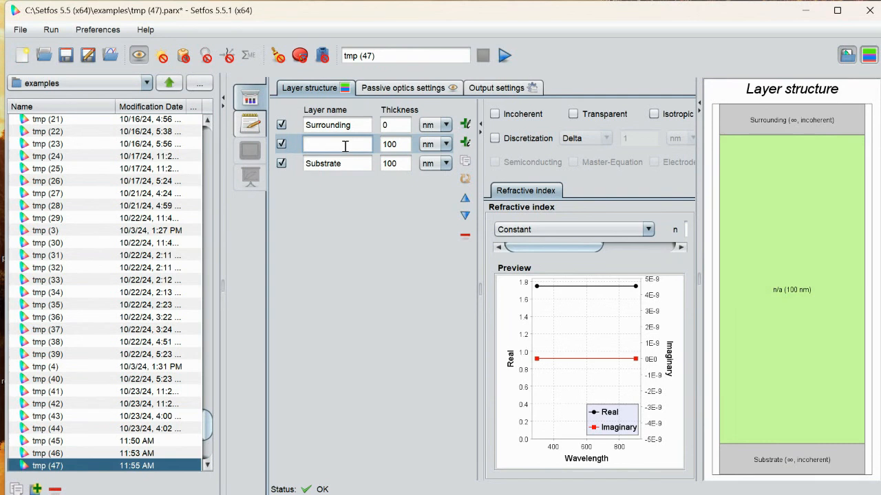
pyautogui.press('BackSpace')
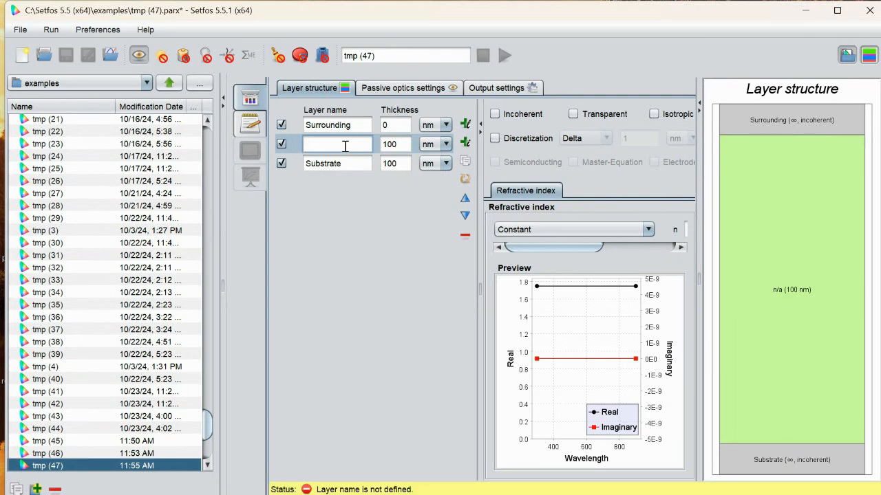
# - Name the layer between Surrounding and Substrate ITO, and add three more layers below it
pyautogui.write('It')
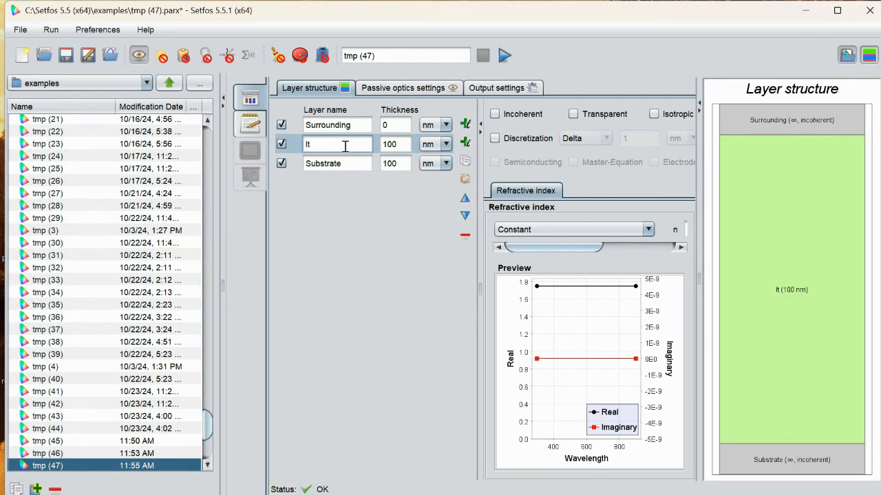
pyautogui.press('BackSpace')
pyautogui.write('TO')
pyautogui.click(464, 125)
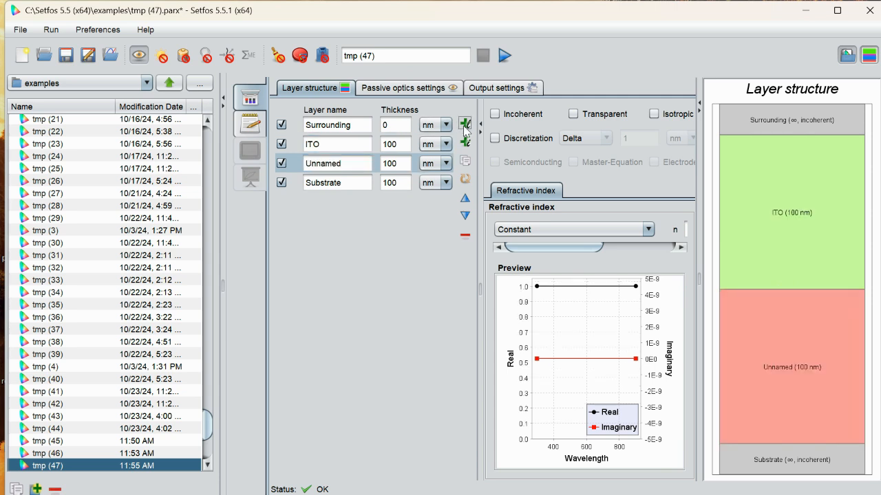
pyautogui.click(464, 125)
pyautogui.click(465, 125)
# - Rename the layer directly below ITO as PEDOT
pyautogui.click(349, 163)
pyautogui.press('BackSpace')
pyautogui.press('BackSpace')
pyautogui.press('BackSpace')
pyautogui.press('BackSpace')
pyautogui.press('BackSpace')
pyautogui.press('BackSpace')
pyautogui.press('BackSpace')
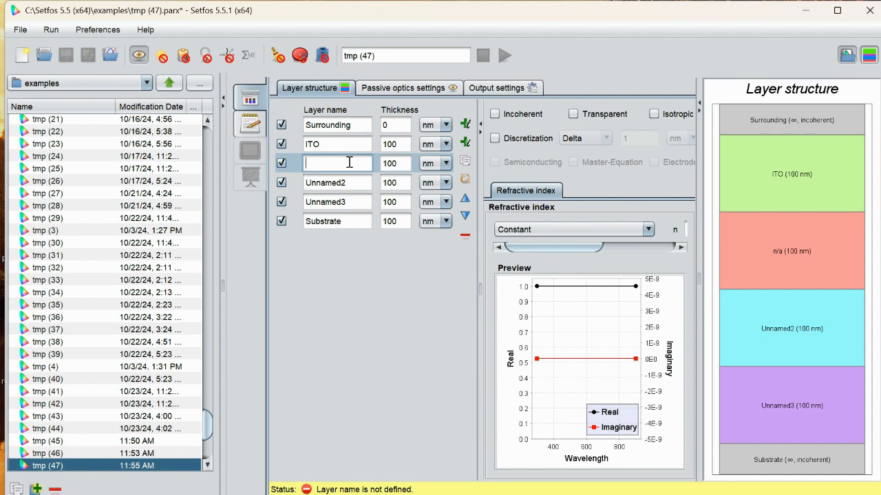
pyautogui.write('PEDOT')
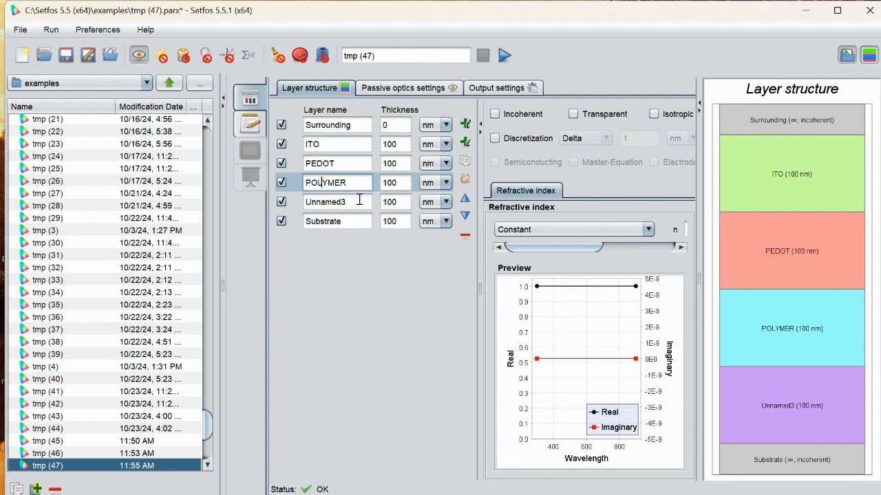
# - Rename the two unnamed layers below PEDOT as POLYMER and Ca
pyautogui.click(359, 199)
pyautogui.press('BackSpace')
pyautogui.press('BackSpace')
pyautogui.press('BackSpace')
pyautogui.press('BackSpace')
pyautogui.press('BackSpace')
pyautogui.press('BackSpace')
pyautogui.press('BackSpace')
pyautogui.press('BackSpace')
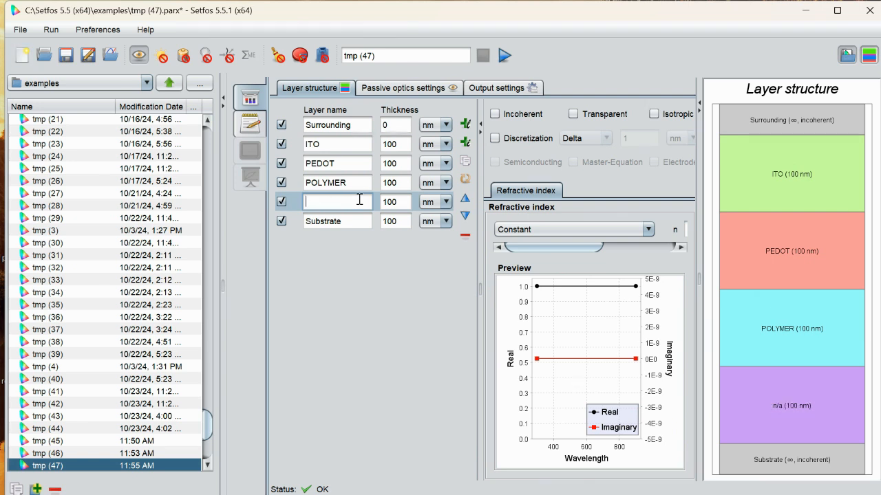
pyautogui.write('CA')
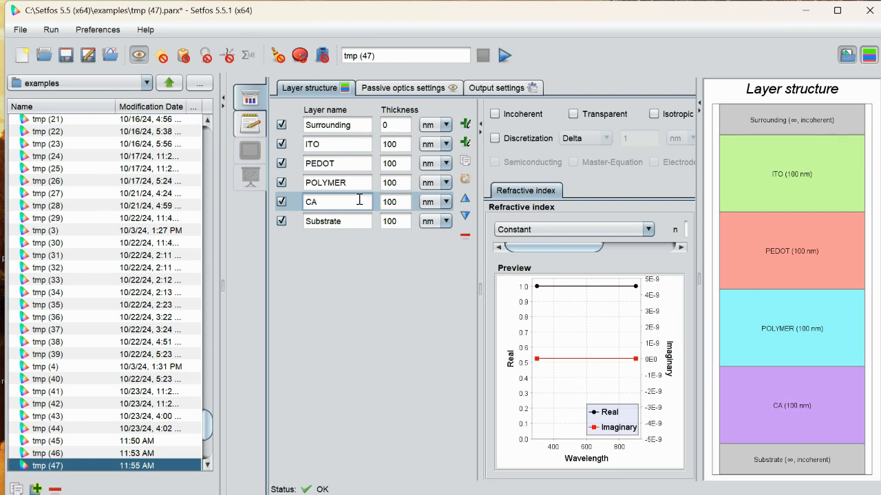
pyautogui.press('BackSpace')
pyautogui.write('a')
# - Add a layer directly below Ca and name it Al
pyautogui.click(357, 218)
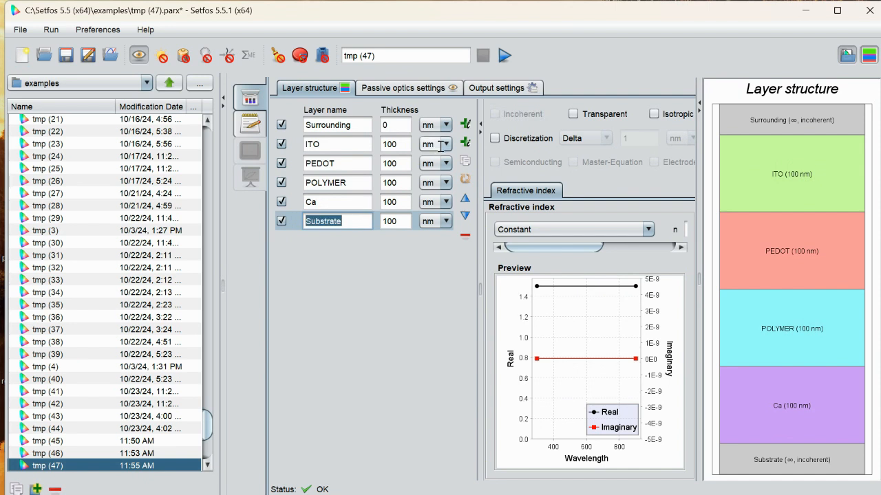
pyautogui.click(446, 124)
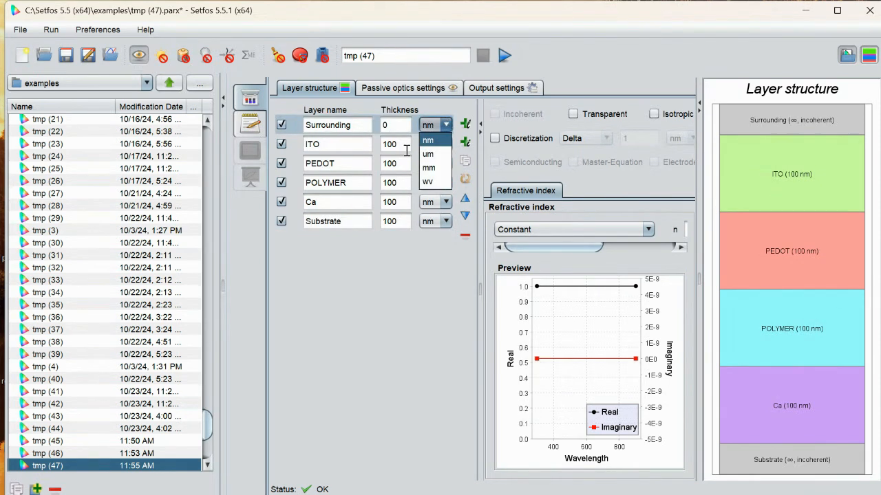
pyautogui.click(355, 201)
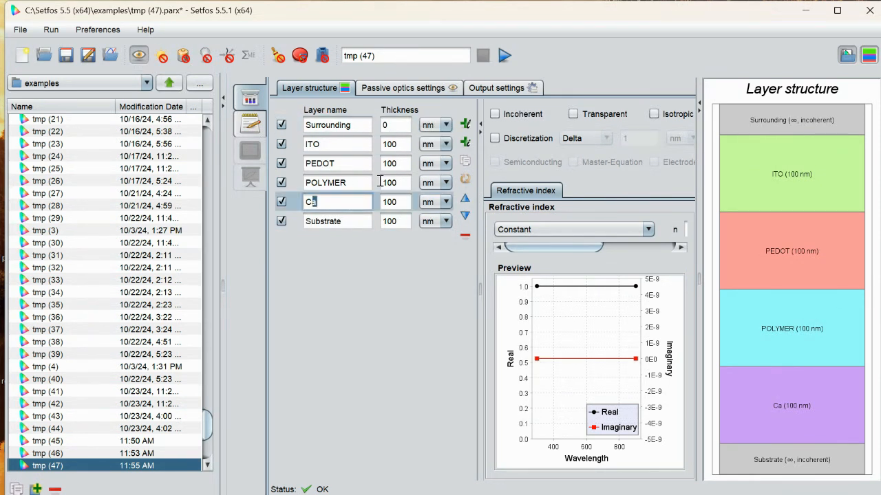
pyautogui.click(466, 126)
pyautogui.click(363, 219)
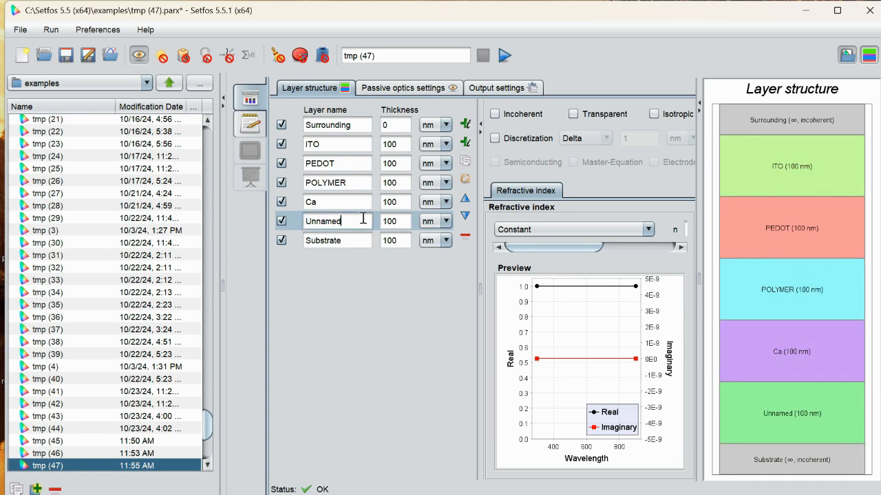
pyautogui.press('BackSpace')
pyautogui.press('BackSpace')
pyautogui.press('BackSpace')
pyautogui.press('BackSpace')
pyautogui.press('BackSpace')
pyautogui.press('BackSpace')
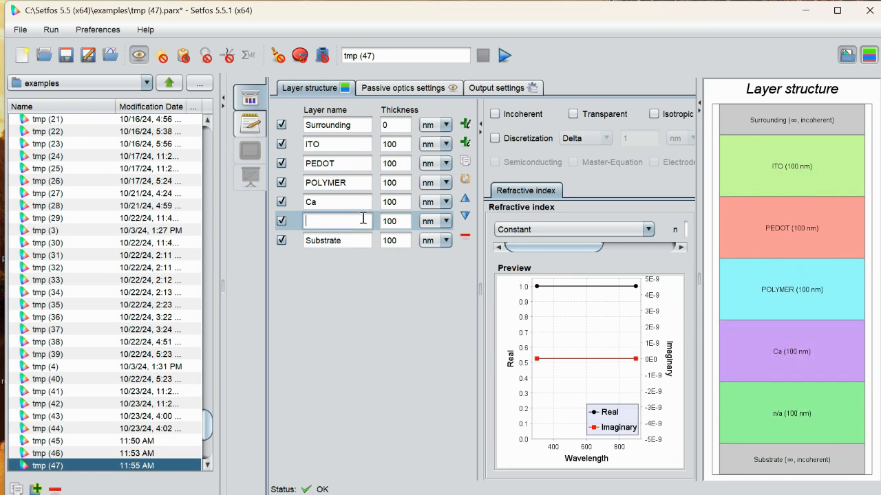
pyautogui.write('Al')
# - Set the thickness of the ITO and PEDOT layers to 10 nm each
pyautogui.click(400, 145)
pyautogui.press('BackSpace')
pyautogui.press('BackSpace')
pyautogui.press('BackSpace')
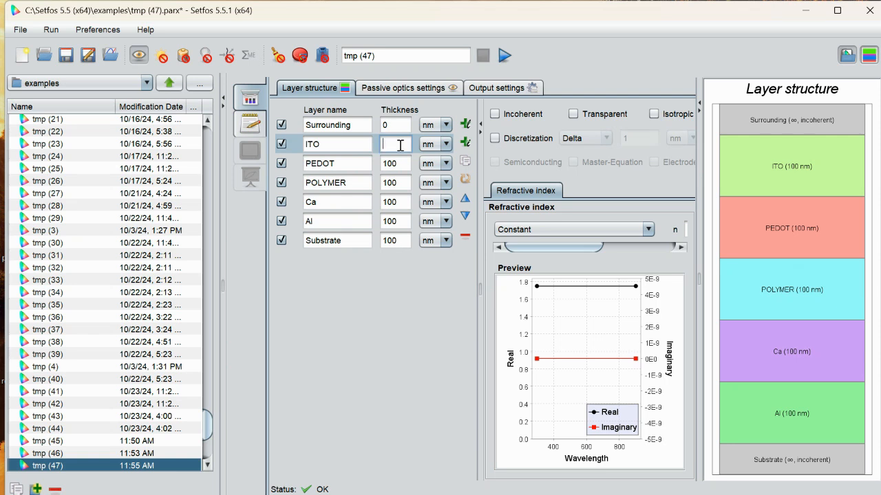
pyautogui.write('10')
pyautogui.click(399, 158)
pyautogui.press('BackSpace')
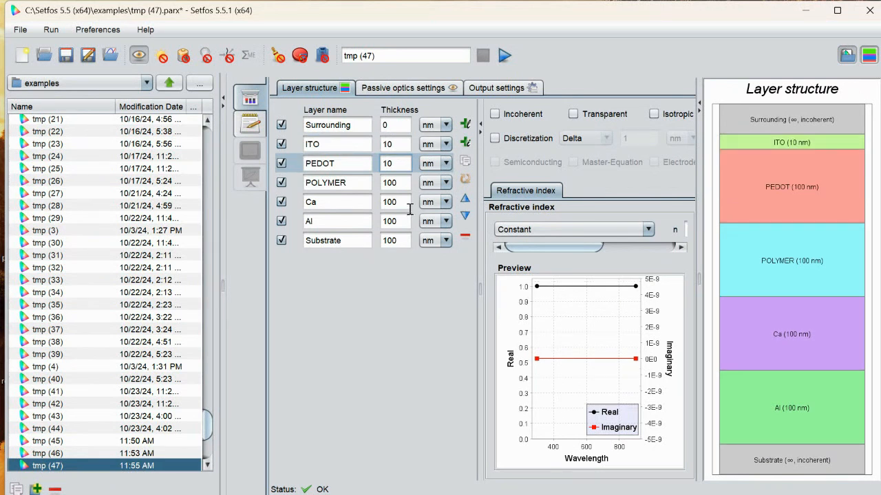
# - Set the thickness of the POLYMER, Ca and Al layers to 10 nm each
pyautogui.click(402, 184)
pyautogui.press('BackSpace')
pyautogui.click(403, 203)
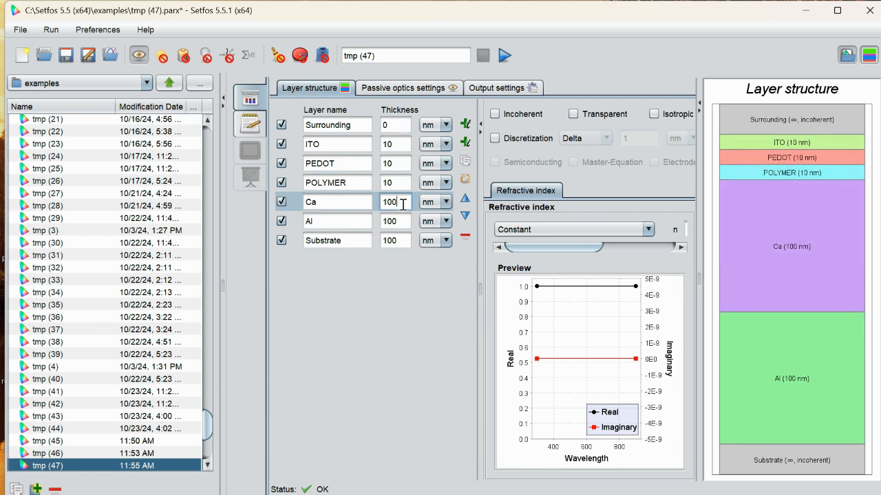
pyautogui.press('BackSpace')
pyautogui.click(399, 220)
pyautogui.press('BackSpace')
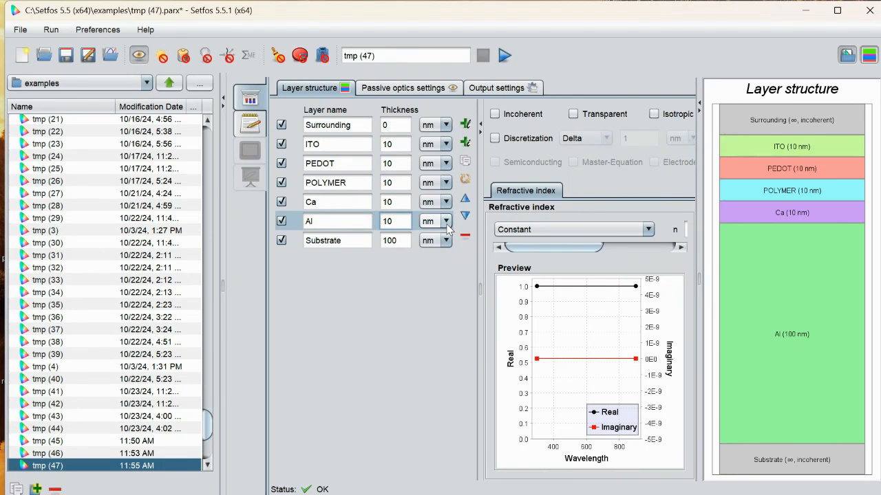
# - Set the ITO layer's refractive index source to File (tabulated nk values) [.nk]
pyautogui.click(320, 144)
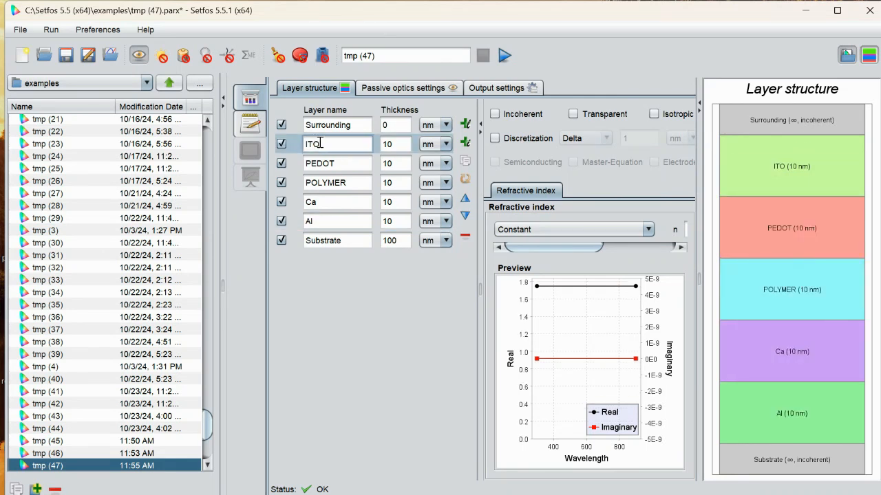
pyautogui.click(562, 226)
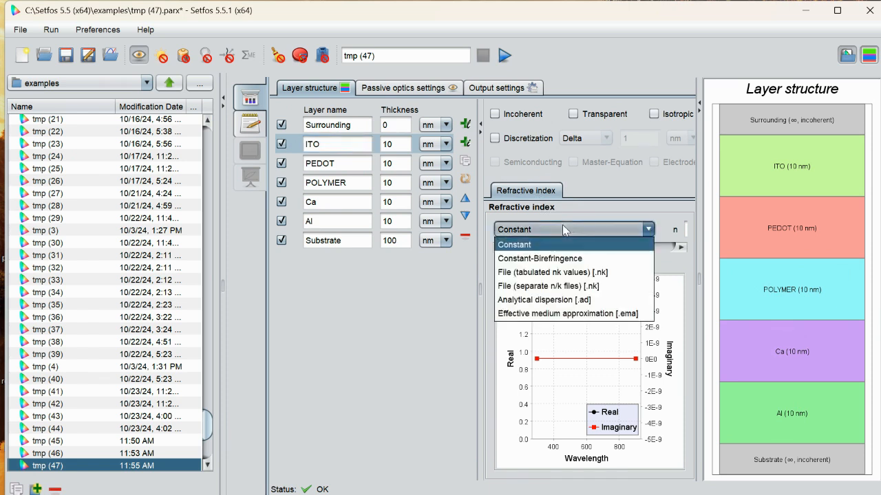
pyautogui.click(541, 273)
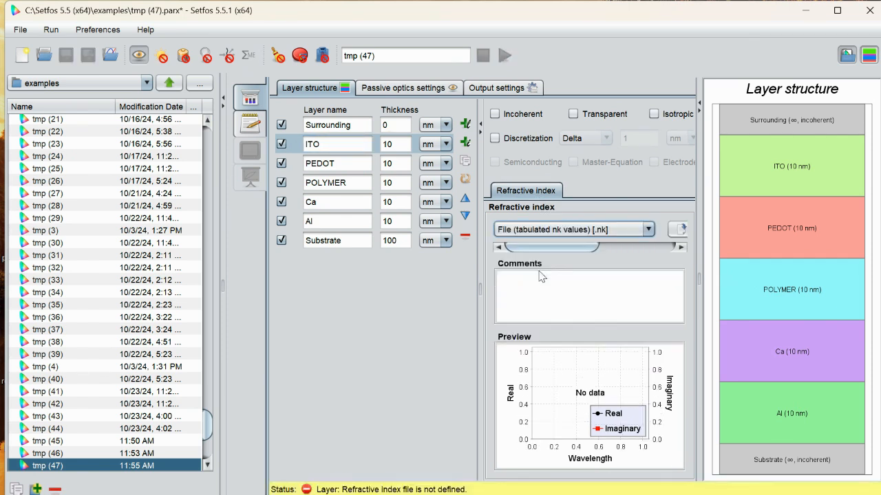
# - Import ITO.nk from the mat folder as the ITO layer's refractive index data
pyautogui.click(699, 112)
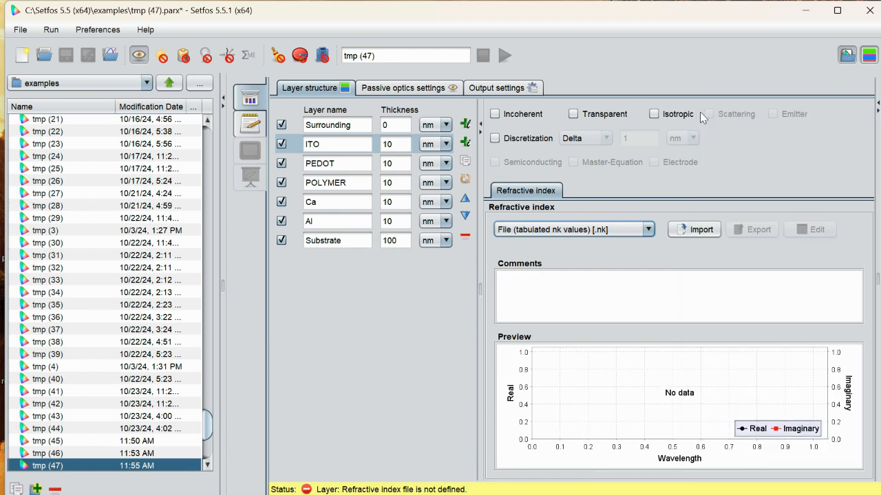
pyautogui.click(690, 229)
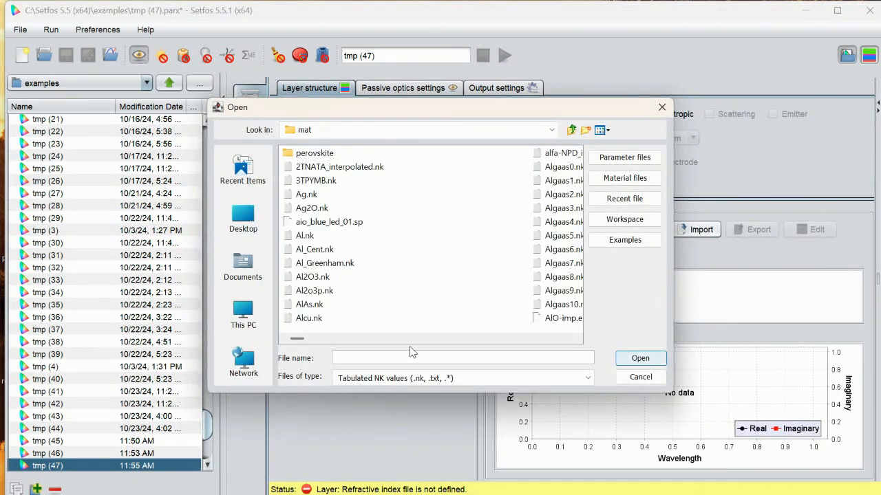
pyautogui.scroll(-8, 433, 338)
pyautogui.scroll(-8, 433, 338)
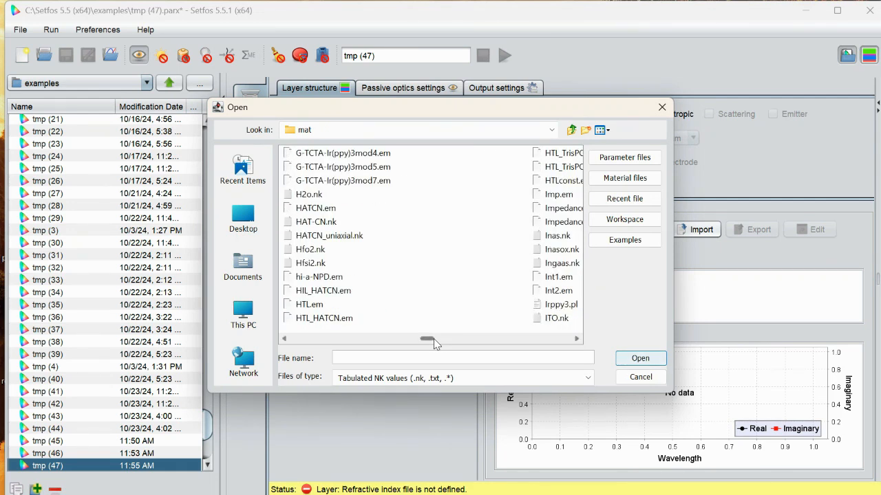
pyautogui.scroll(-2, 435, 342)
pyautogui.scroll(-2, 456, 343)
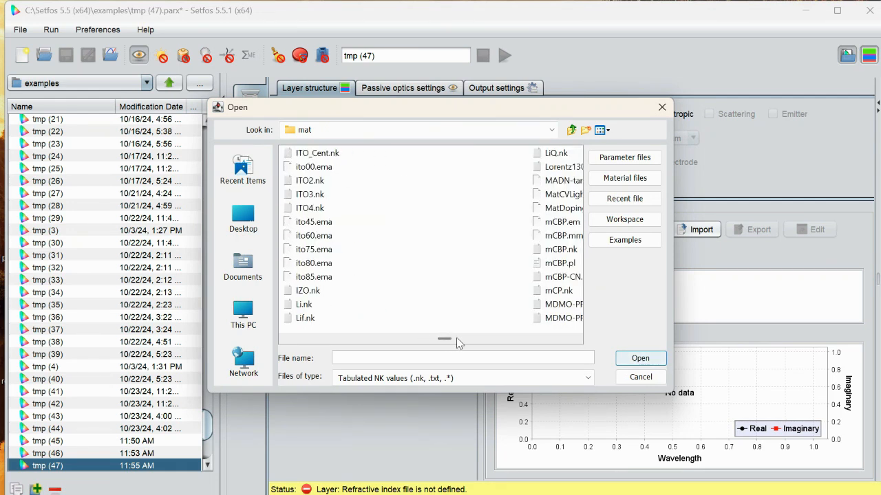
pyautogui.scroll(2, 423, 342)
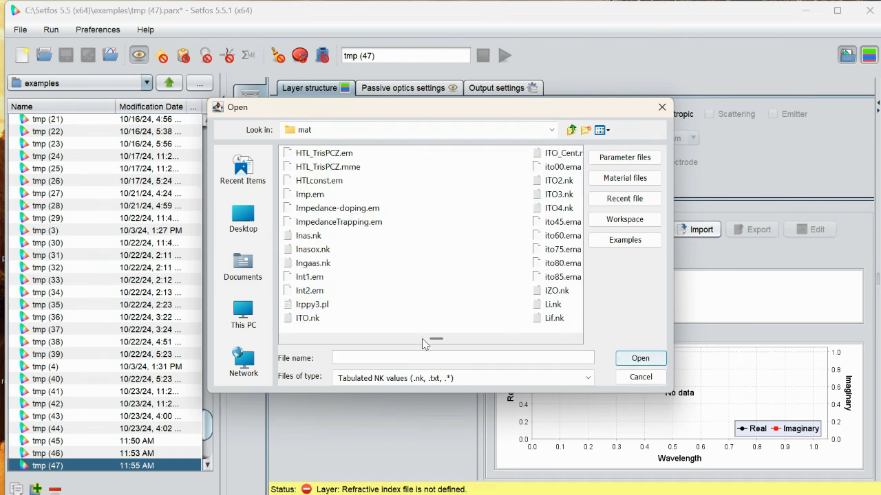
pyautogui.click(315, 319)
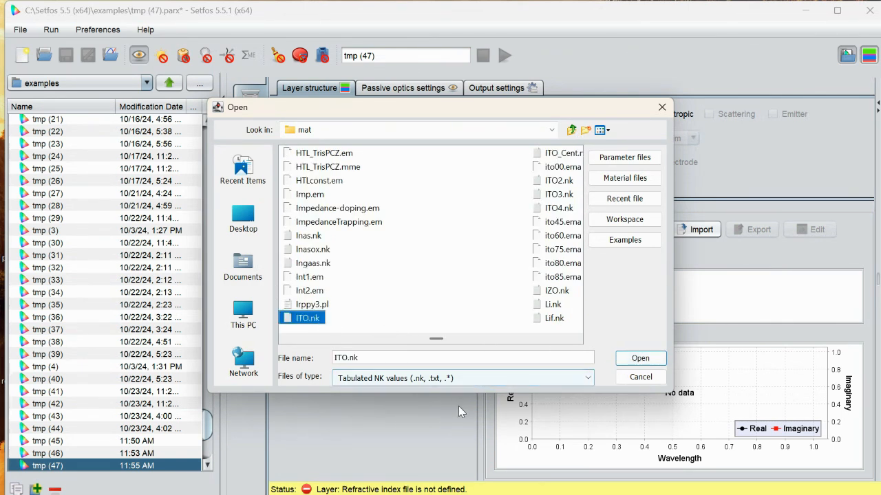
pyautogui.click(640, 358)
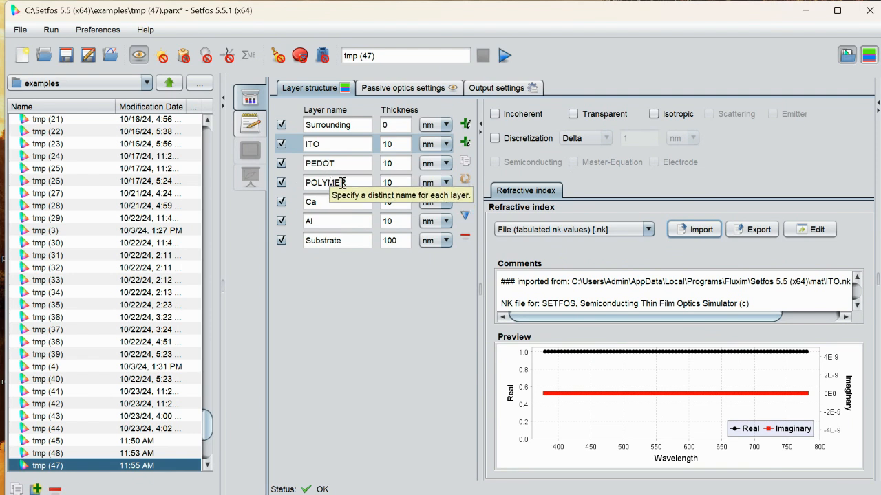
# - Set the POLYMER layer's refractive index source to File (tabulated nk values) [.nk]
pyautogui.click(342, 183)
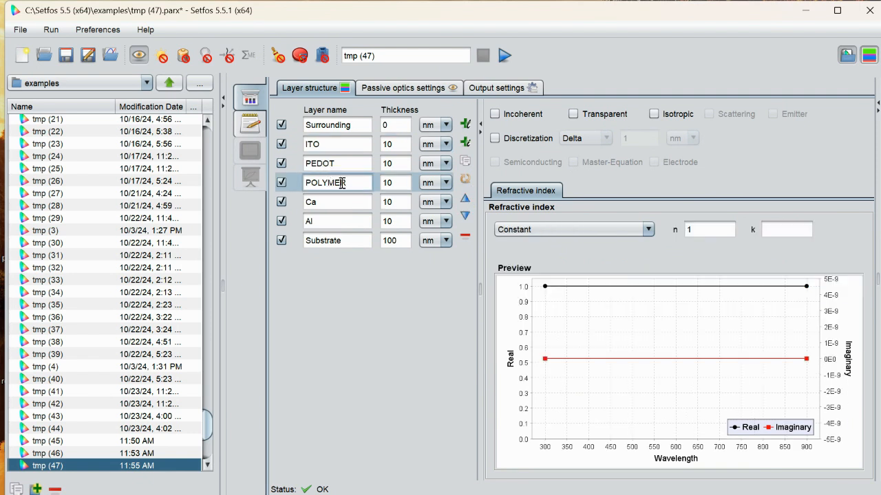
pyautogui.click(615, 230)
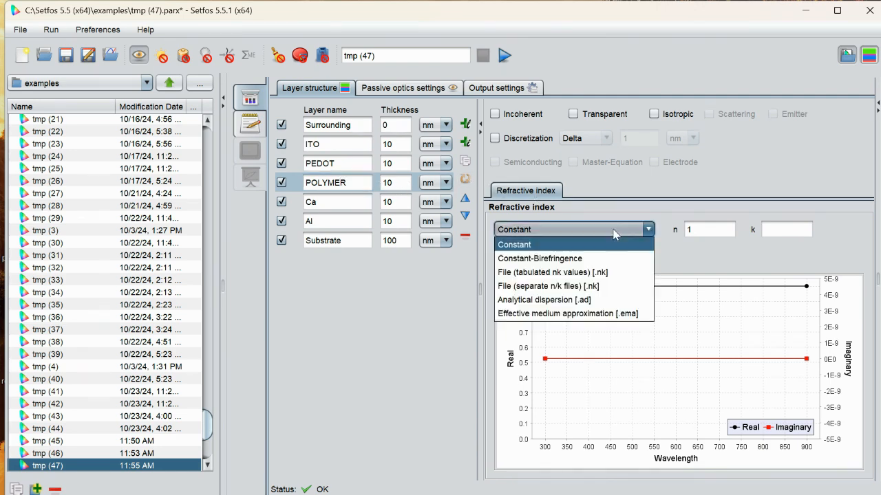
pyautogui.click(558, 273)
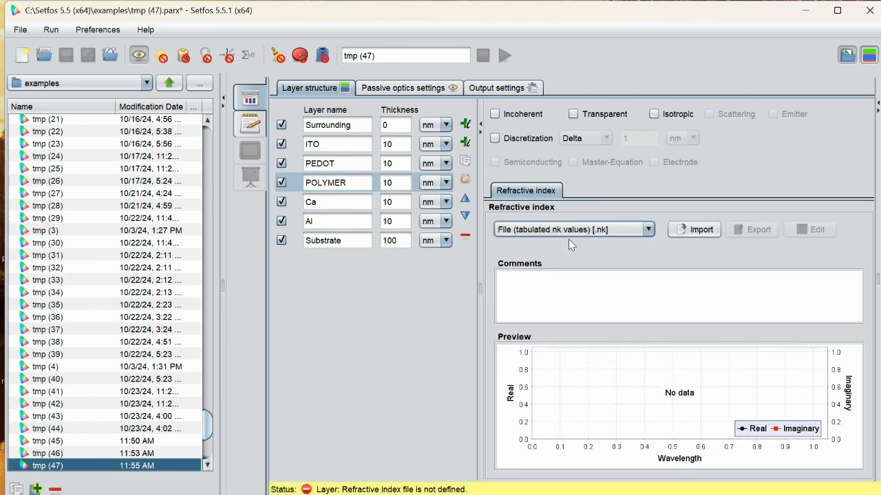
# - Import PFO.nk from the mat folder as the POLYMER layer's refractive index data
pyautogui.click(696, 231)
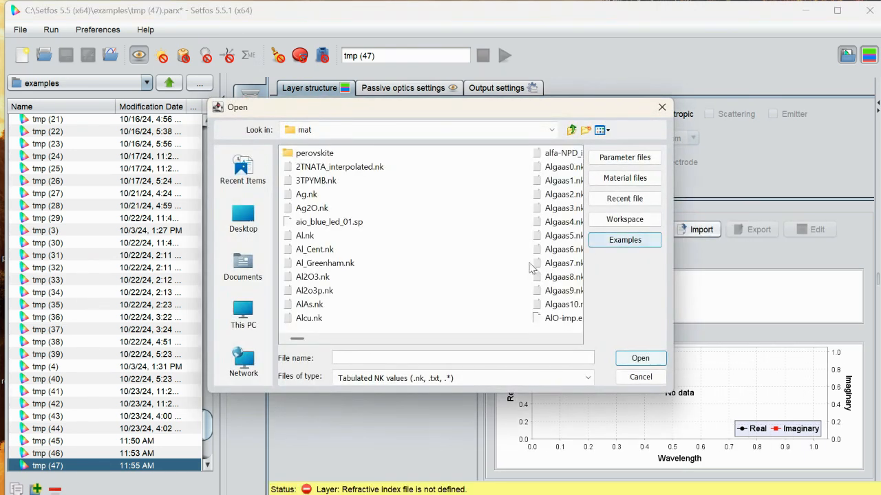
pyautogui.scroll(-10, 457, 344)
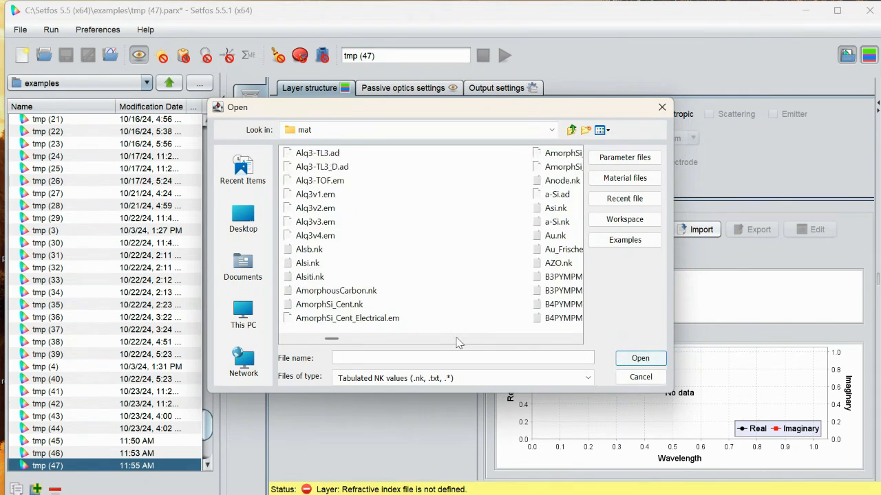
pyautogui.scroll(-6, 458, 343)
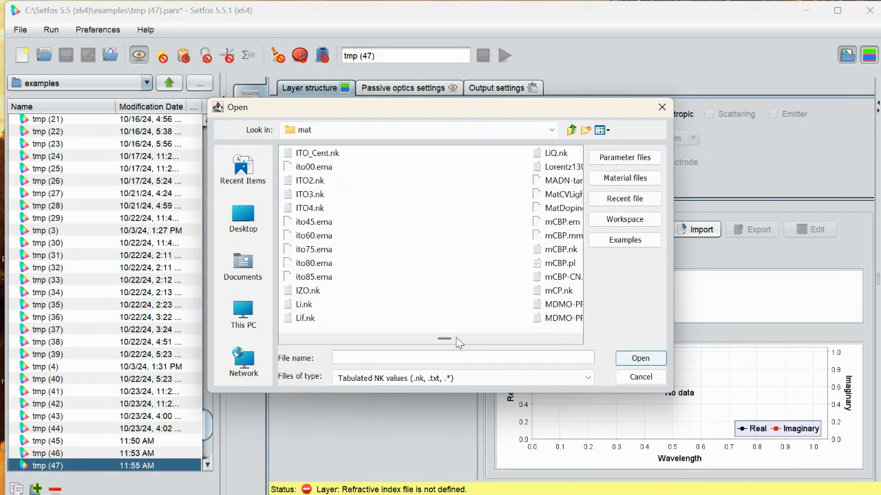
pyautogui.scroll(-6, 499, 344)
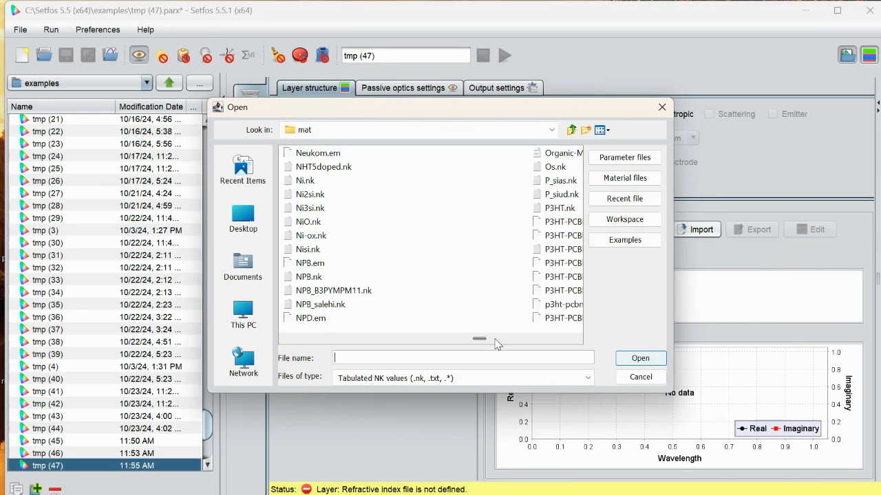
pyautogui.scroll(-2, 510, 345)
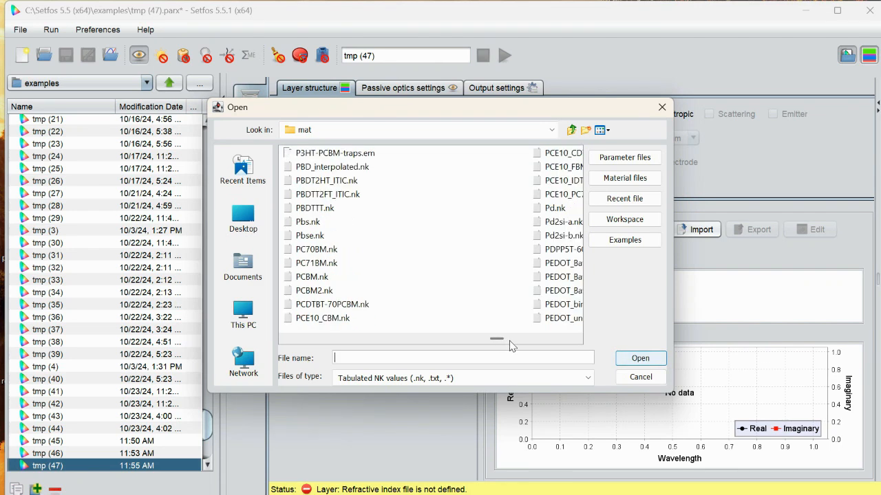
pyautogui.scroll(-1, 510, 345)
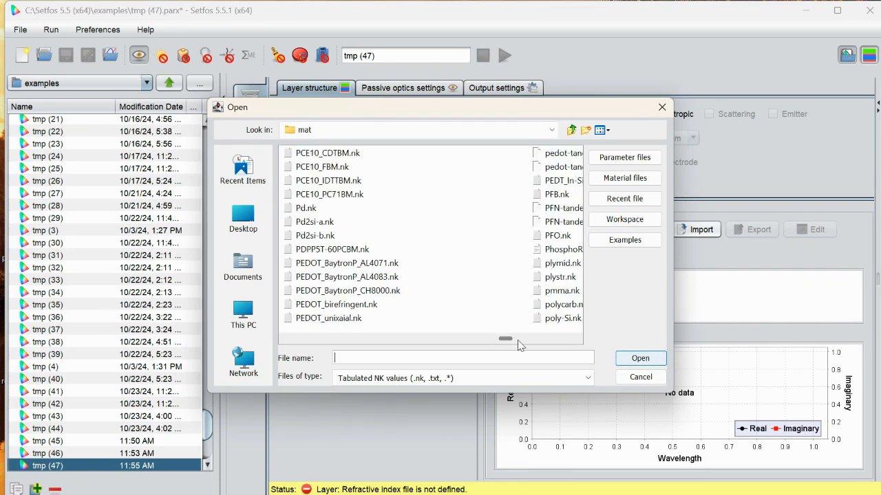
pyautogui.scroll(-1, 520, 346)
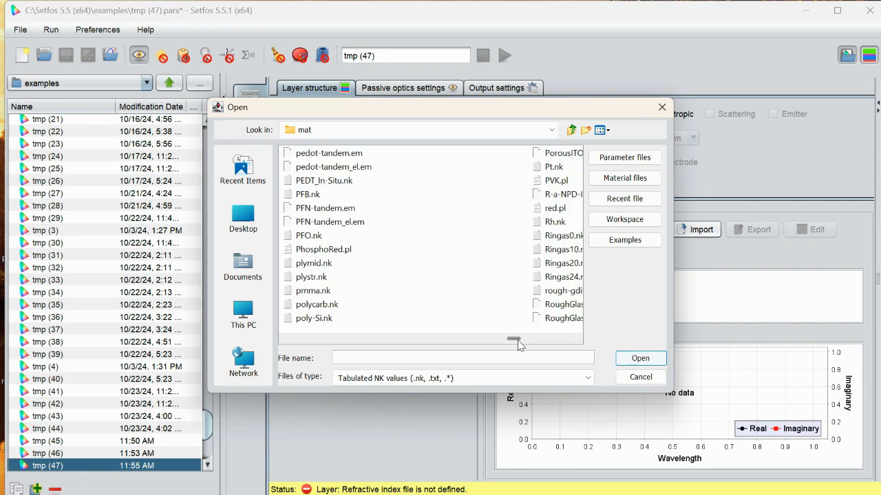
pyautogui.click(317, 238)
pyautogui.click(631, 362)
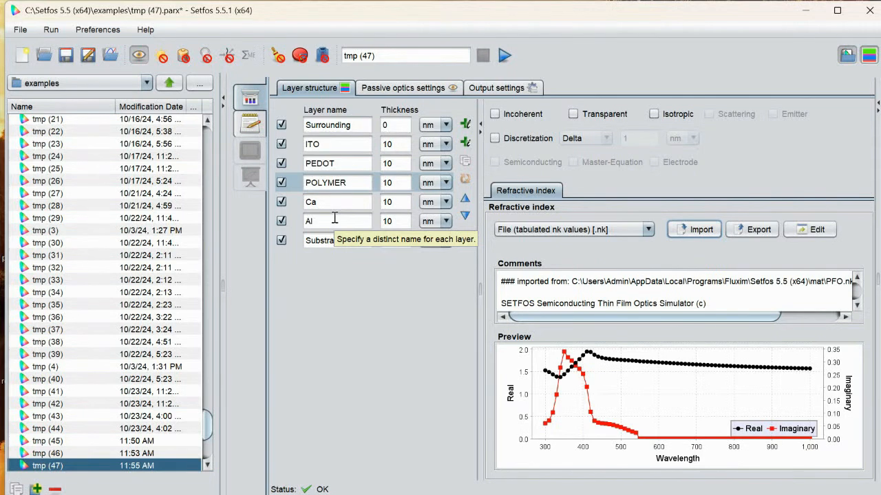
# - Switch the Al layer's refractive index source to File (tabulated nk values) [.nk] and import Al.nk from the mat folder
pyautogui.click(323, 218)
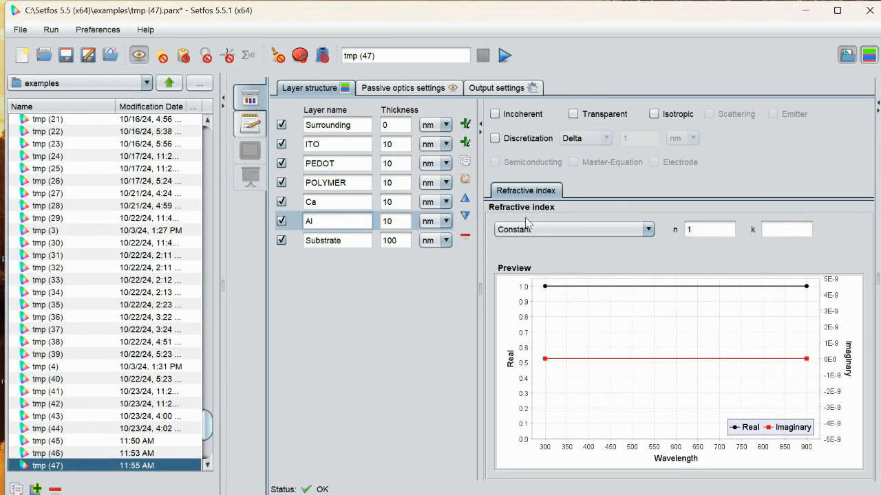
pyautogui.click(578, 229)
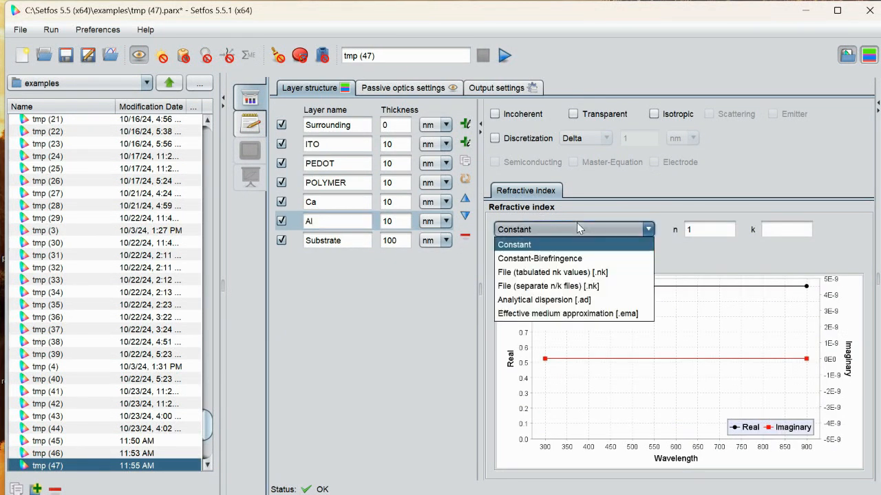
pyautogui.click(548, 272)
pyautogui.click(697, 229)
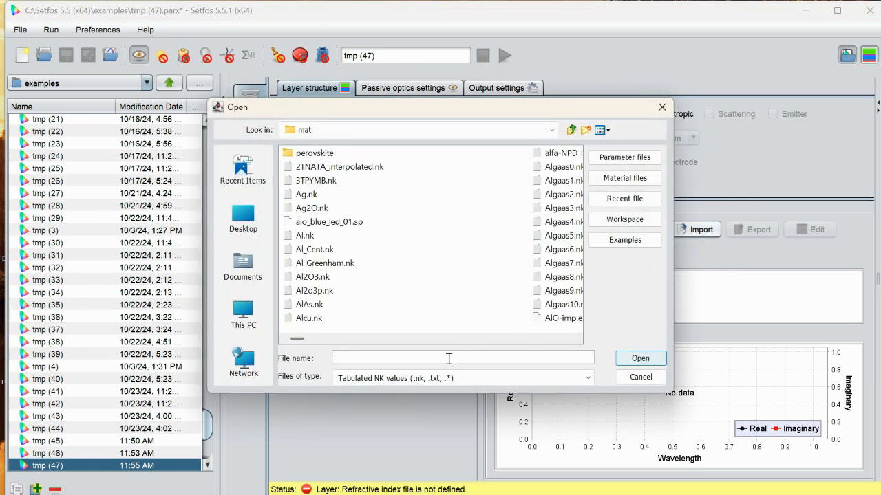
pyautogui.click(307, 236)
pyautogui.click(646, 361)
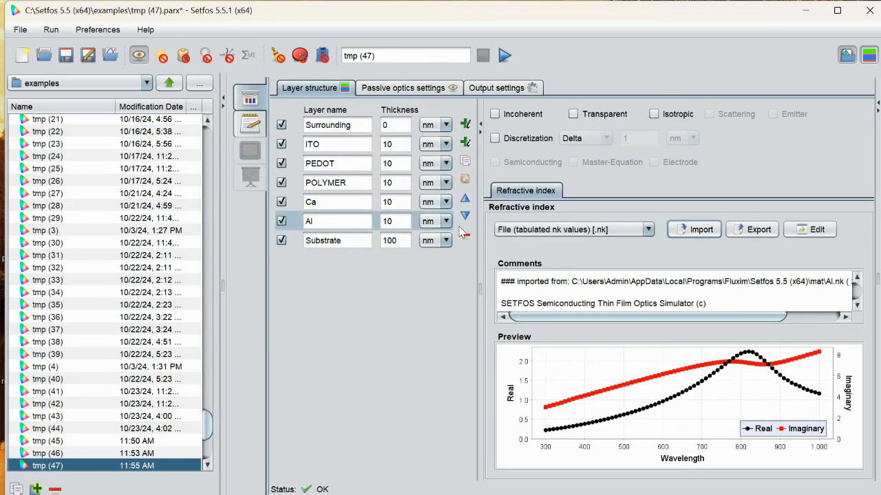
# - Set the PEDOT layer's constant refractive index n to 1.5
pyautogui.click(337, 165)
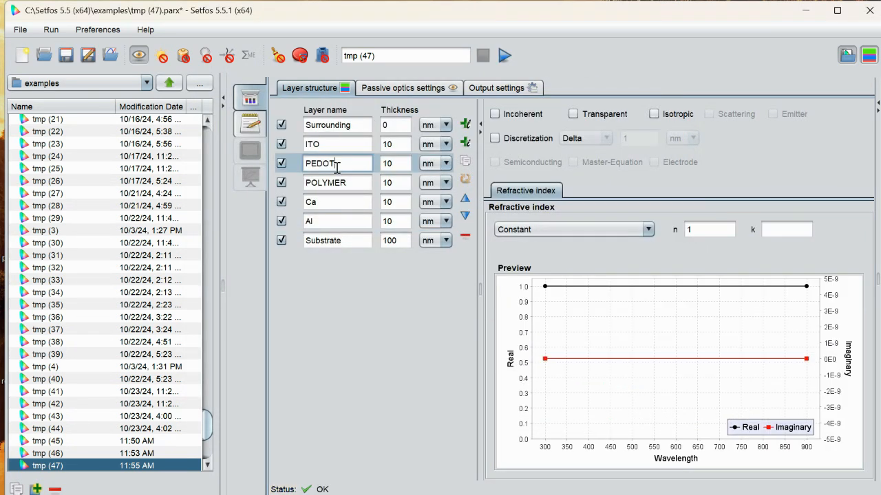
pyautogui.click(692, 226)
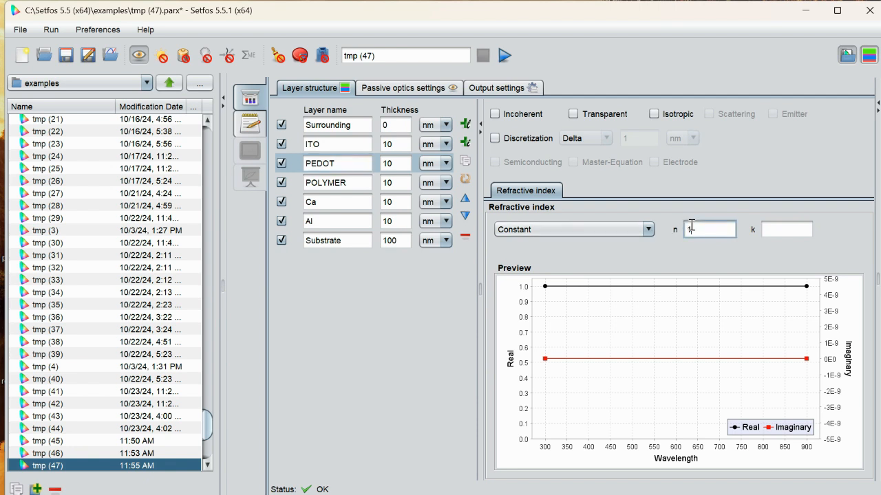
pyautogui.doubleClick(691, 229)
pyautogui.write('1.5')
# - Set the Ca layer's constant refractive index to n 0.25 and k 2.2
pyautogui.click(350, 198)
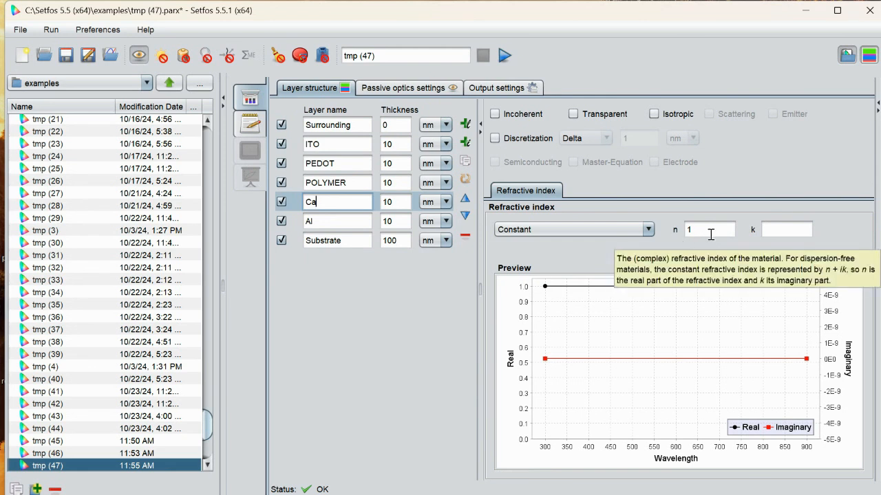
pyautogui.click(696, 230)
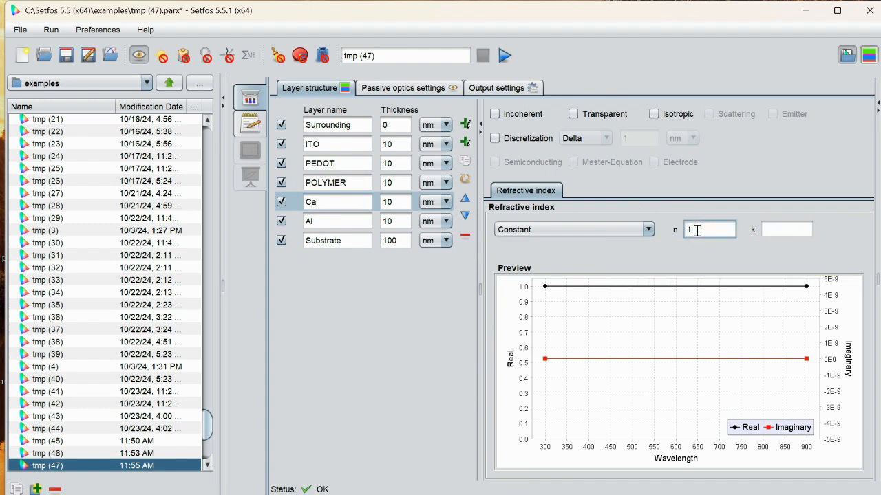
pyautogui.press('BackSpace')
pyautogui.write('0.25')
pyautogui.click(776, 230)
pyautogui.write('2.2')
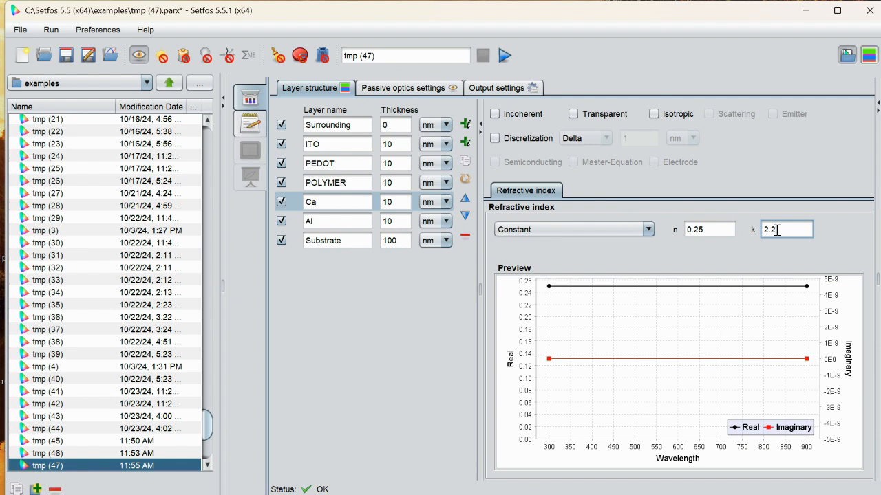
# - Enable the emission simulation and define the POLYMER layer as an emitter
pyautogui.click(334, 183)
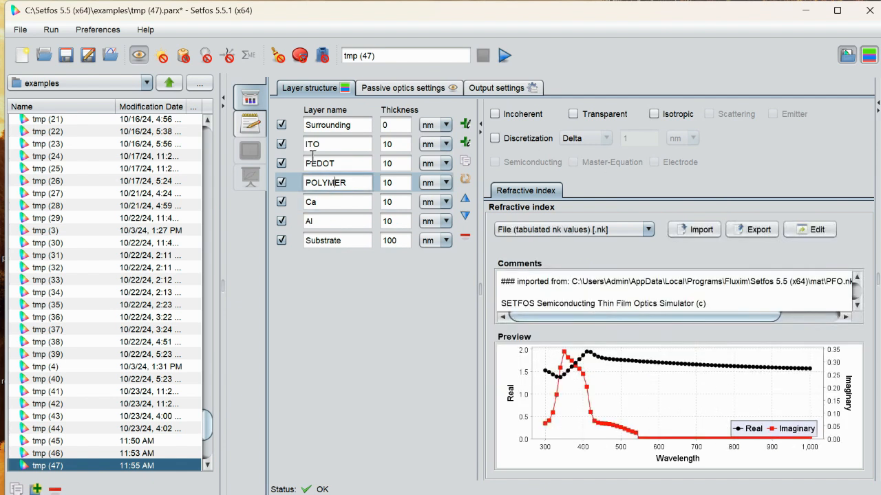
pyautogui.click(205, 55)
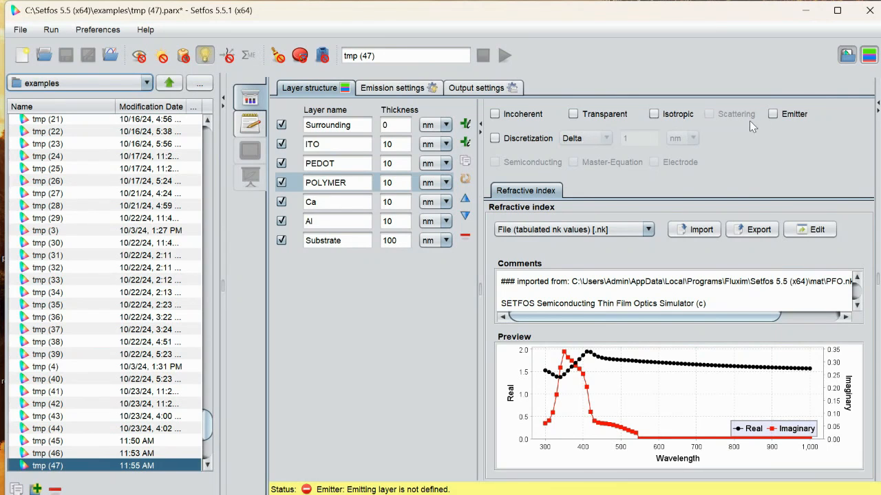
pyautogui.click(773, 114)
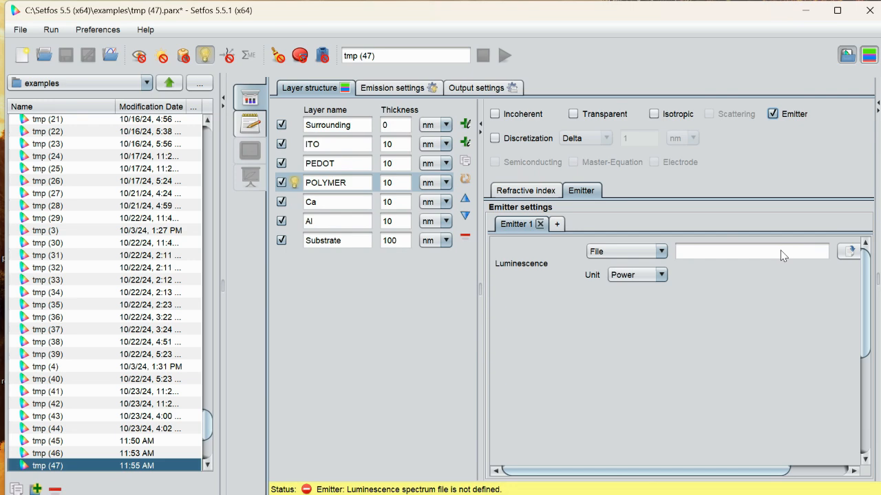
# - Import DOO-MEH-PPV.pl from the mat folder as the luminescence spectrum of Emitter 1 in the POLYMER layer
pyautogui.click(850, 251)
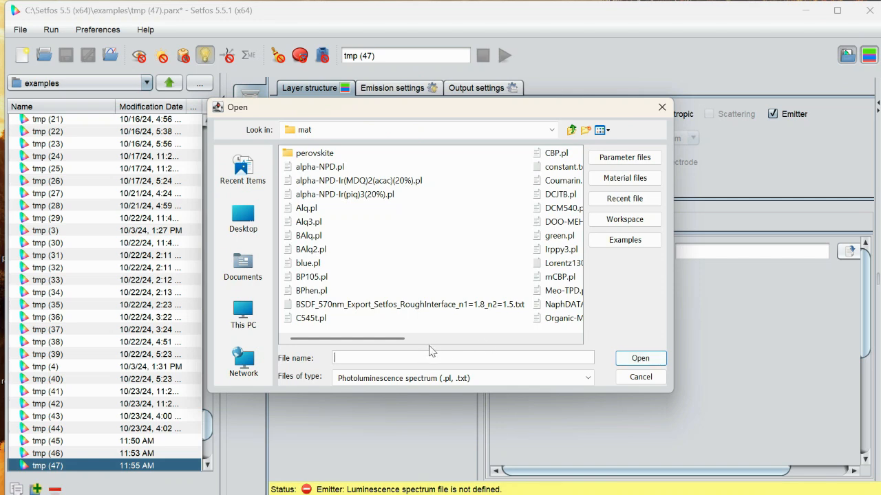
pyautogui.click(435, 339)
pyautogui.click(341, 221)
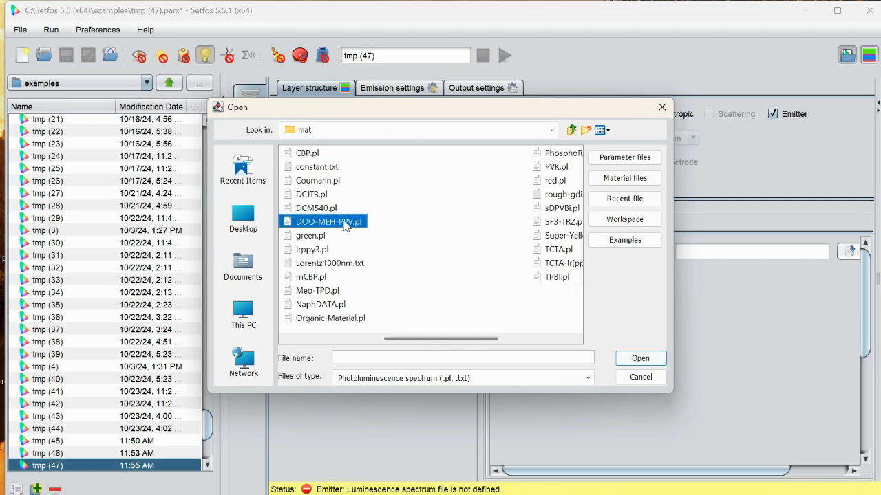
pyautogui.click(642, 358)
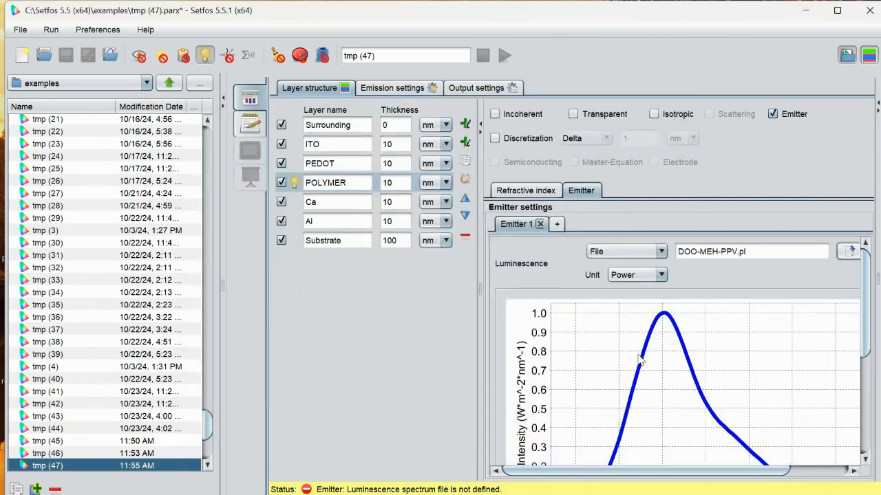
# - Set the position of Emitter 1's Delta distribution to 0.5 and show the layer structure diagram
pyautogui.click(866, 382)
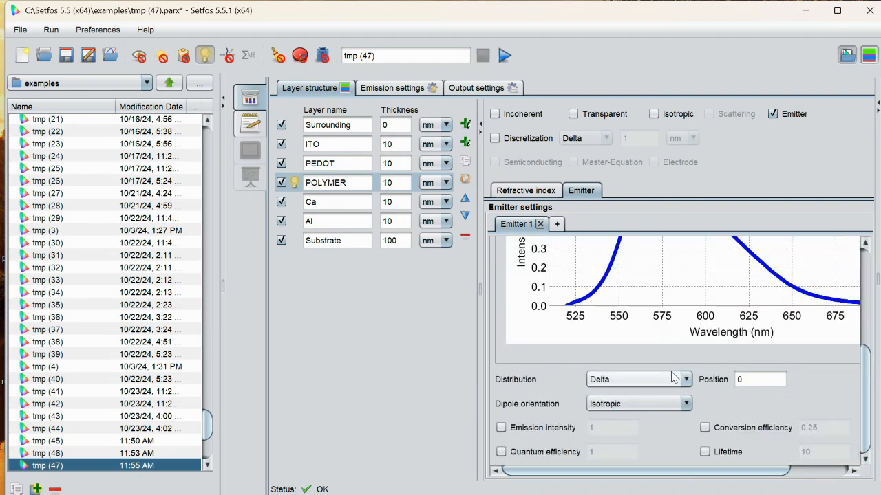
pyautogui.moveTo(674, 378)
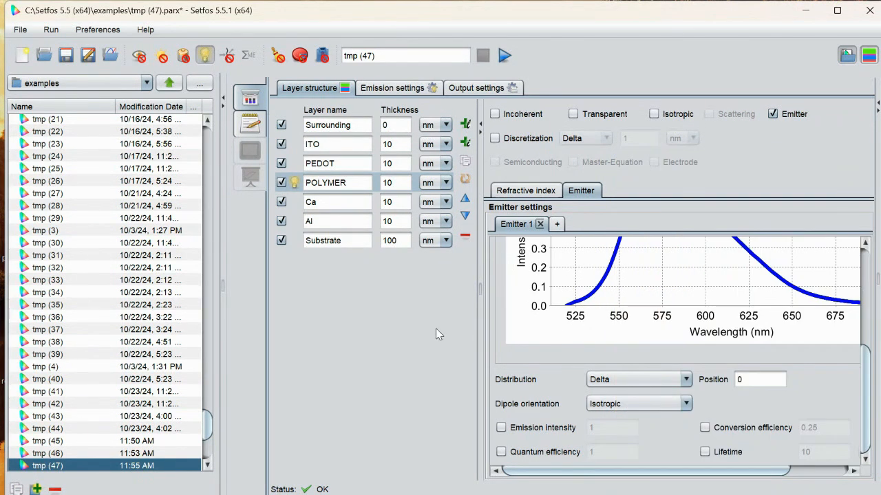
pyautogui.click(755, 373)
pyautogui.write('.5')
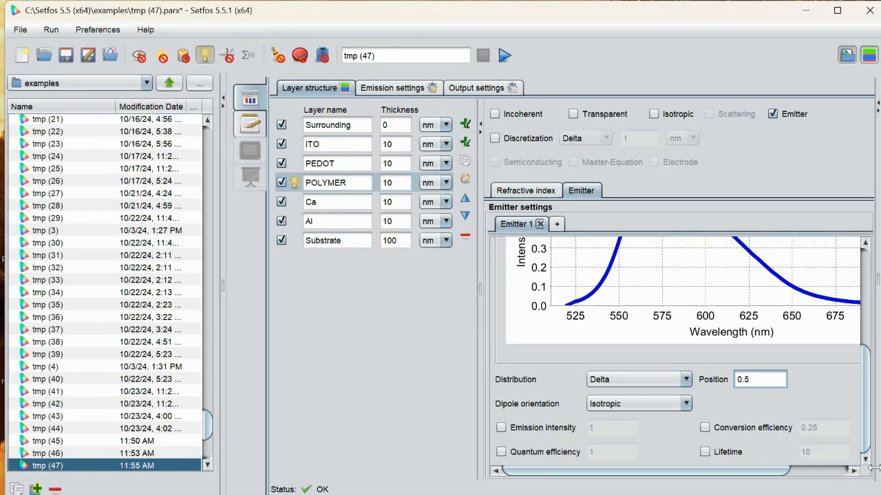
pyautogui.click(876, 468)
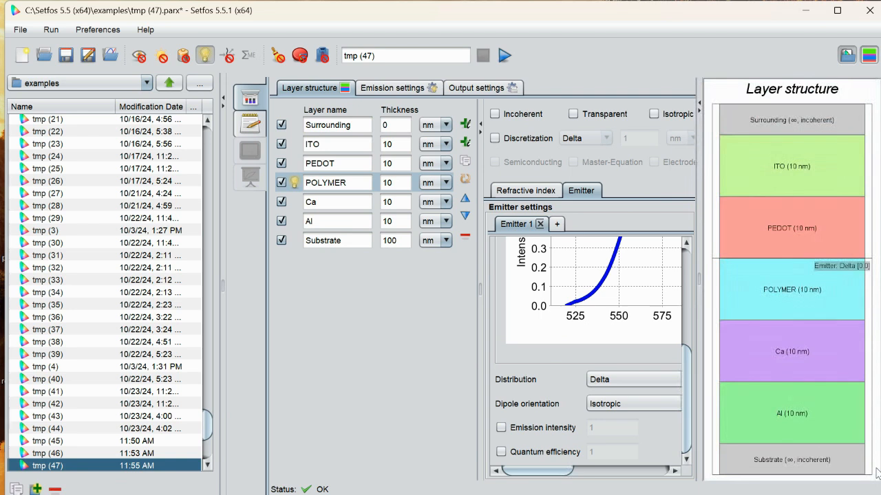
# - Review the emission settings and mark the POLYMER layer as Transparent in the layer structure
pyautogui.click(412, 89)
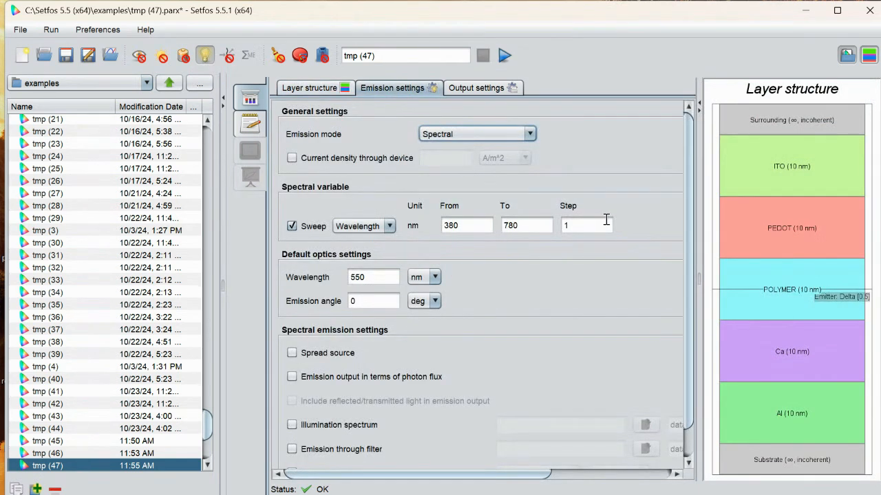
pyautogui.click(687, 462)
pyautogui.scroll(-2, 686, 461)
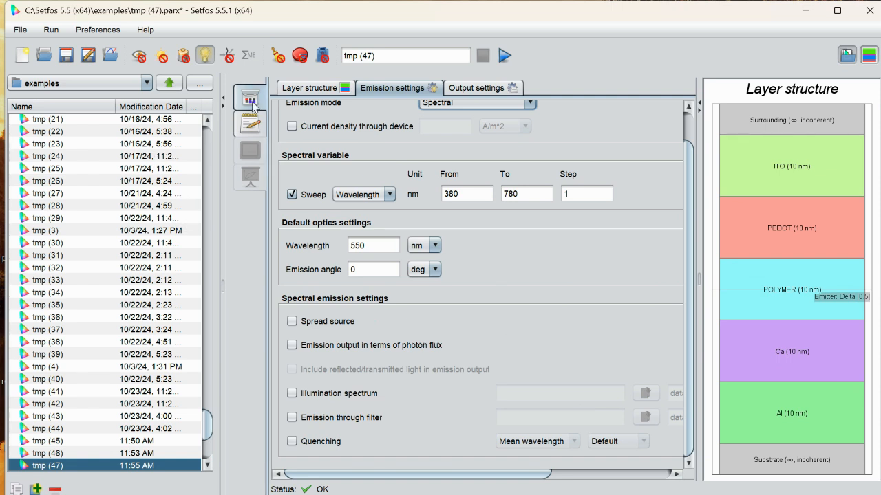
pyautogui.click(307, 93)
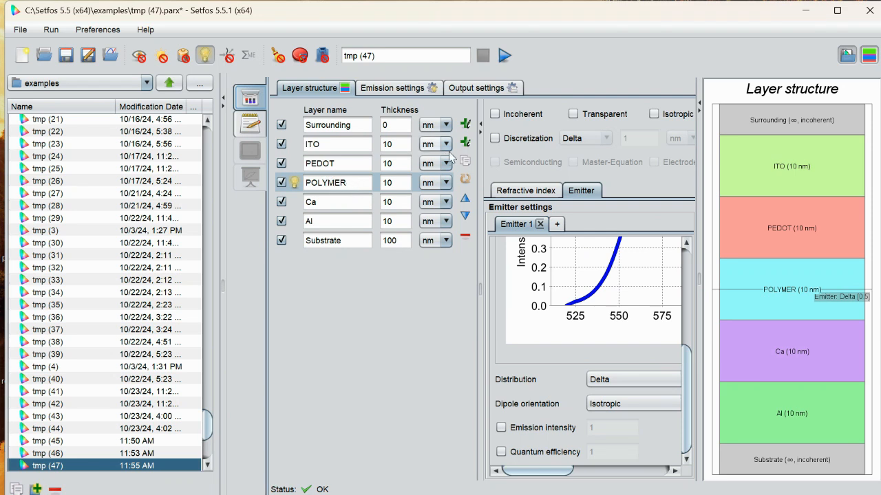
pyautogui.click(575, 113)
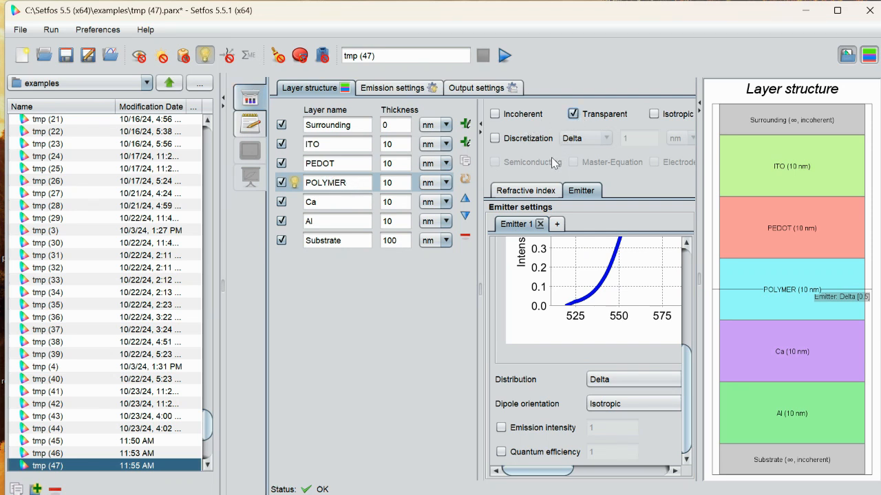
# - Replace the project name tmp (47) with mfleoled
pyautogui.click(410, 55)
pyautogui.press('BackSpace')
pyautogui.press('BackSpace')
pyautogui.press('BackSpace')
pyautogui.press('BackSpace')
pyautogui.press('BackSpace')
pyautogui.press('BackSpace')
pyautogui.press('BackSpace')
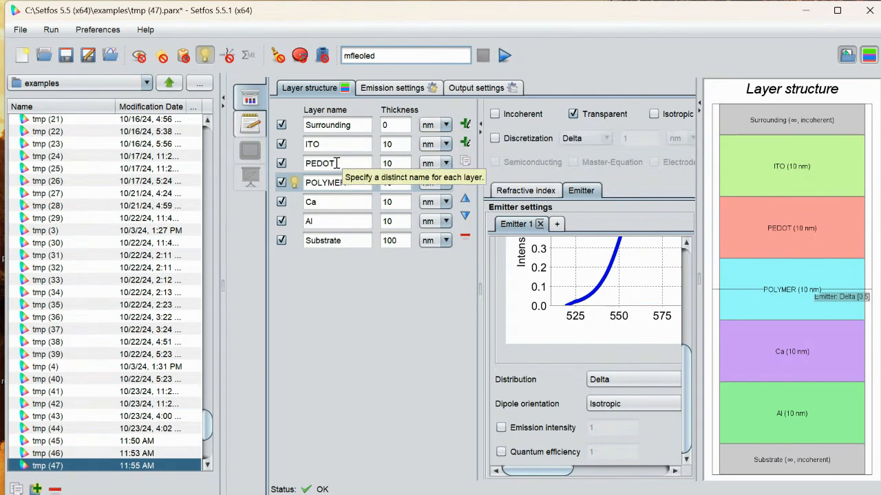
# - Run the mfleoled simulation and view the CIE color diagram, exciton density, radiating dipole density, radiative rate profile and refractive index results
pyautogui.click(505, 58)
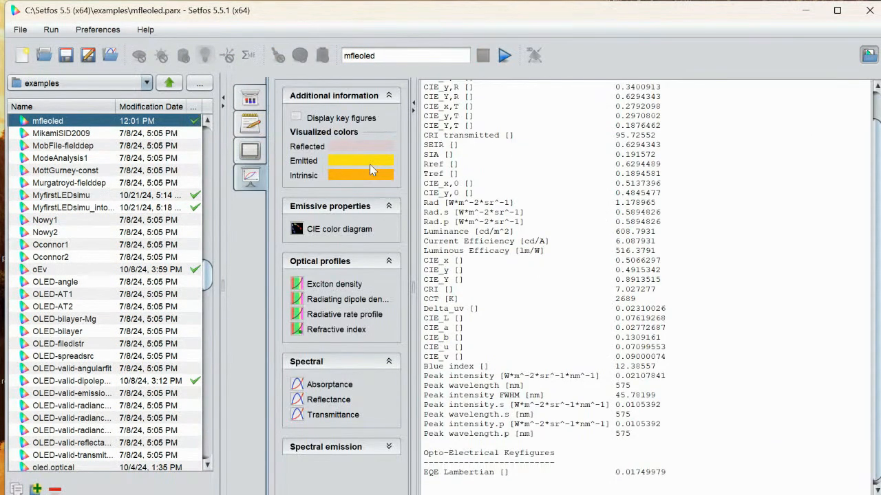
pyautogui.click(338, 231)
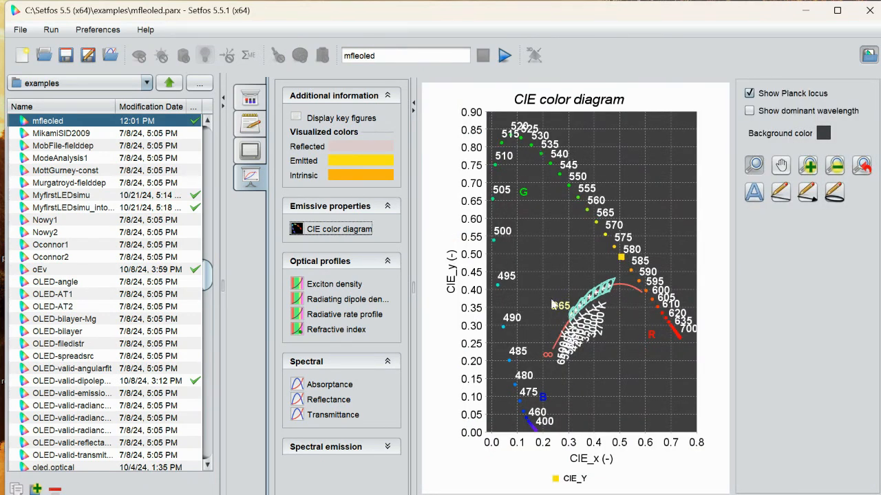
pyautogui.click(340, 288)
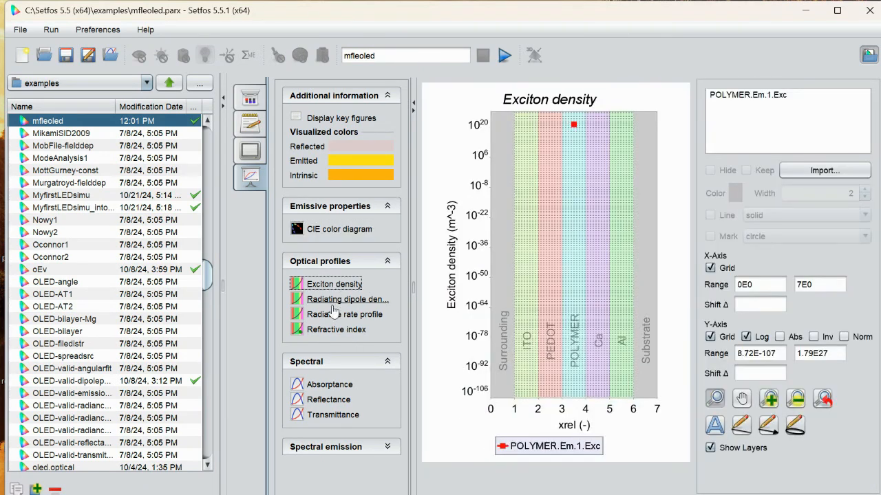
pyautogui.click(333, 306)
pyautogui.click(336, 320)
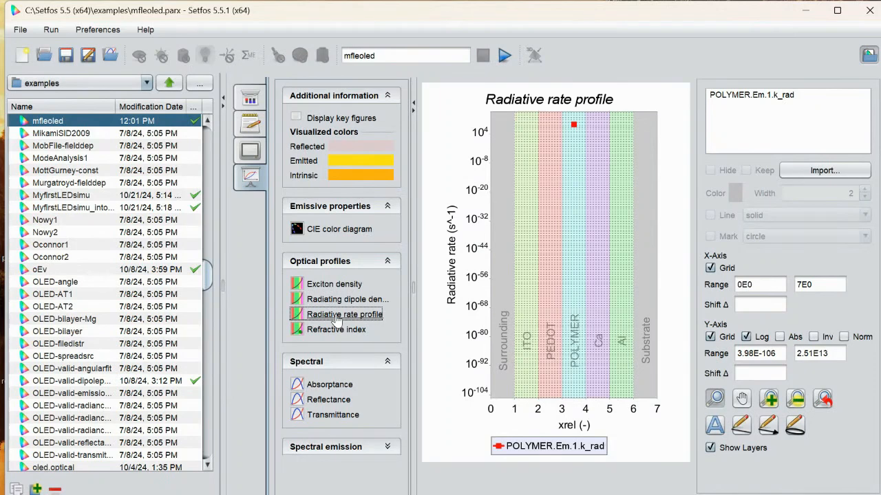
pyautogui.click(336, 330)
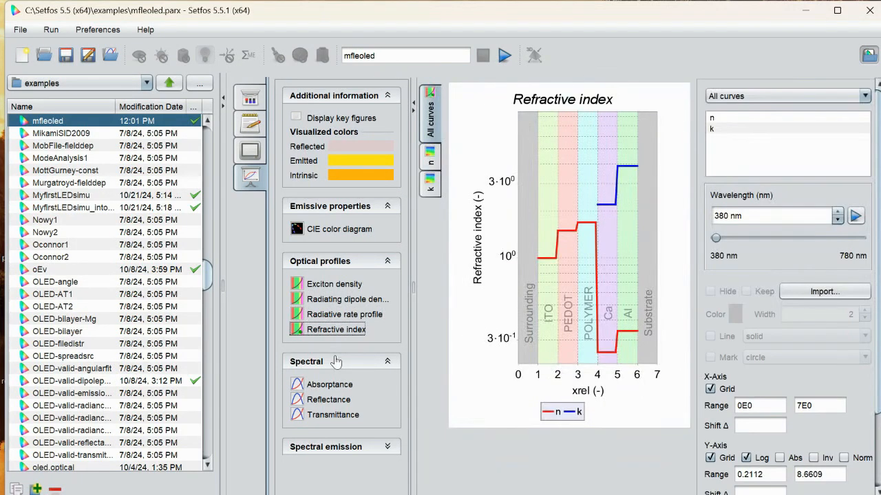
# - Show the spectral Emission plot and select its C+, C+.s and C+.p curves
pyautogui.click(352, 447)
pyautogui.click(329, 470)
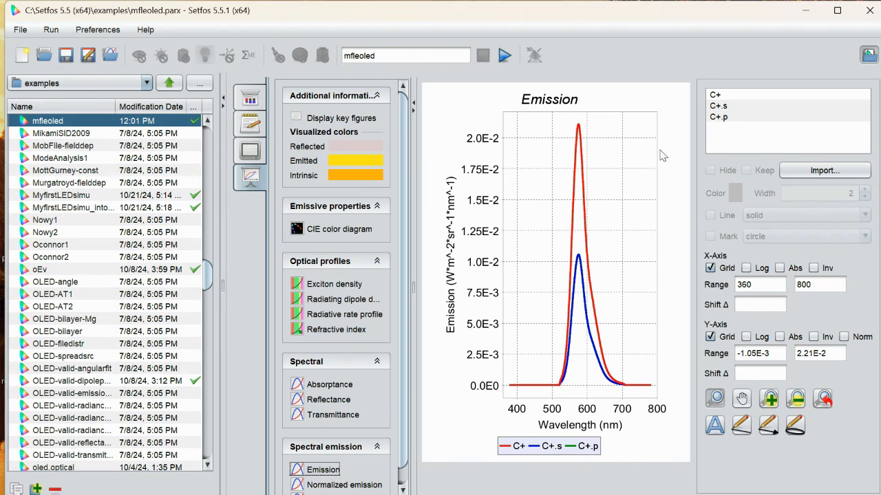
pyautogui.click(716, 118)
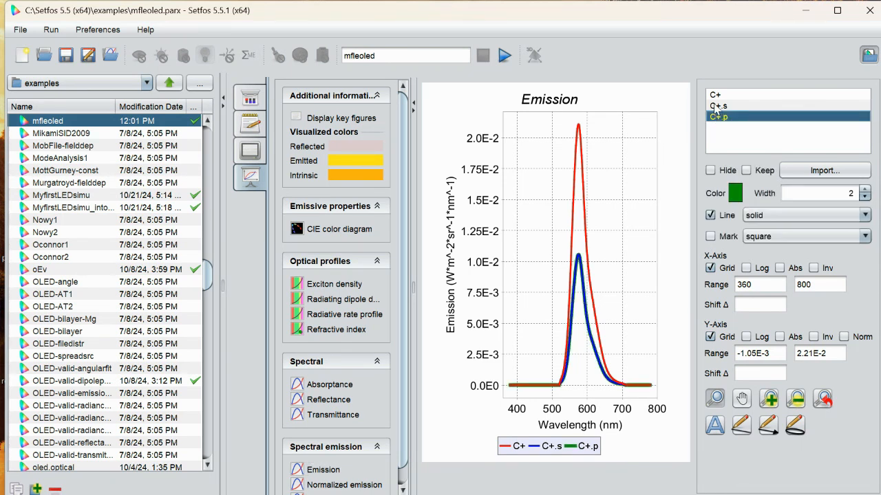
pyautogui.click(717, 106)
pyautogui.keyDown('shift'); pyautogui.click(716, 95); pyautogui.keyUp('shift')
pyautogui.keyDown('ctrl'); pyautogui.click(719, 117); pyautogui.keyUp('ctrl')
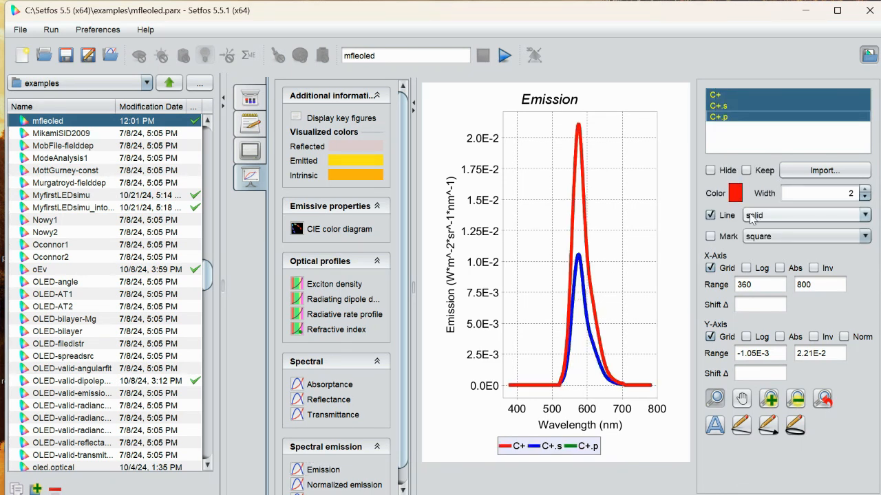
# - Try the dotted and dashed line styles on the three emission curves and return them to solid
pyautogui.click(820, 215)
pyautogui.click(778, 245)
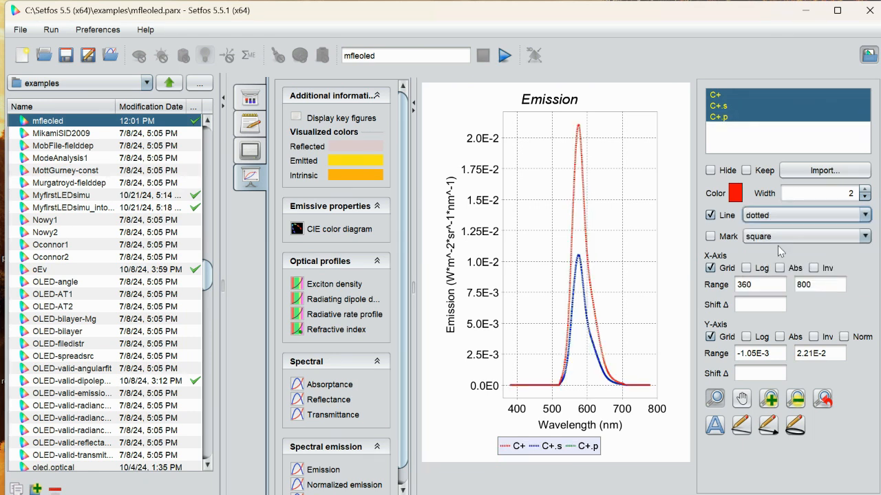
pyautogui.click(778, 215)
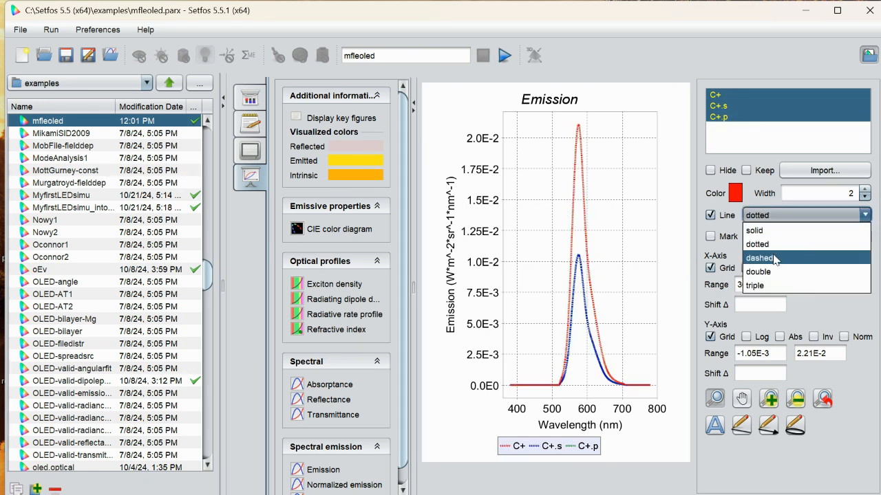
pyautogui.click(775, 257)
pyautogui.click(841, 212)
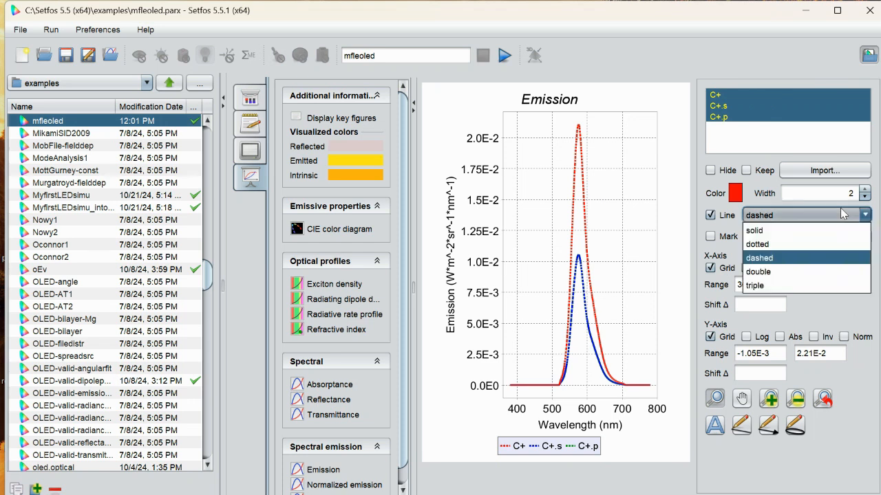
pyautogui.click(754, 230)
# - Try the circle, triangle (down) and diamond mark shapes for the emission curves and settle on cross
pyautogui.click(785, 236)
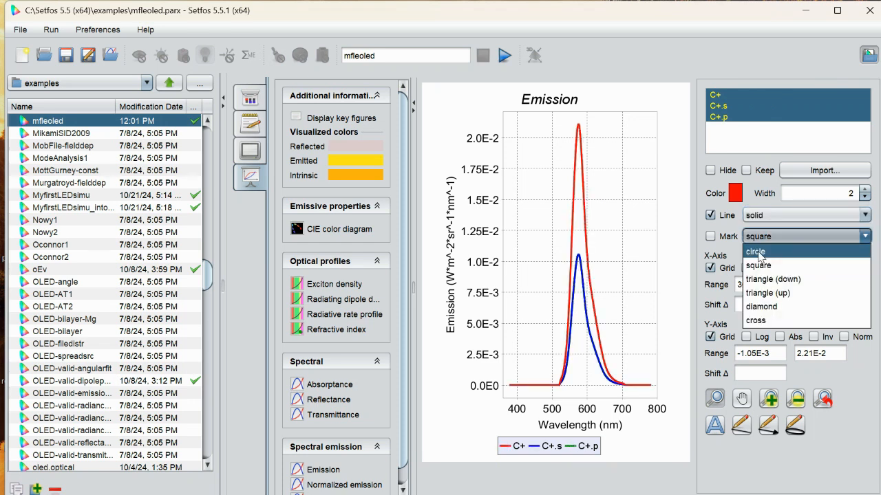
pyautogui.click(757, 252)
pyautogui.click(795, 239)
pyautogui.click(769, 278)
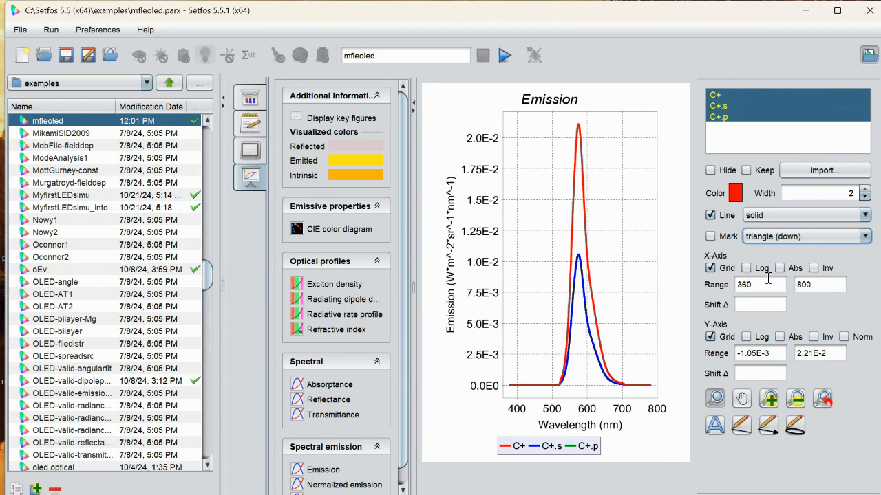
pyautogui.click(814, 237)
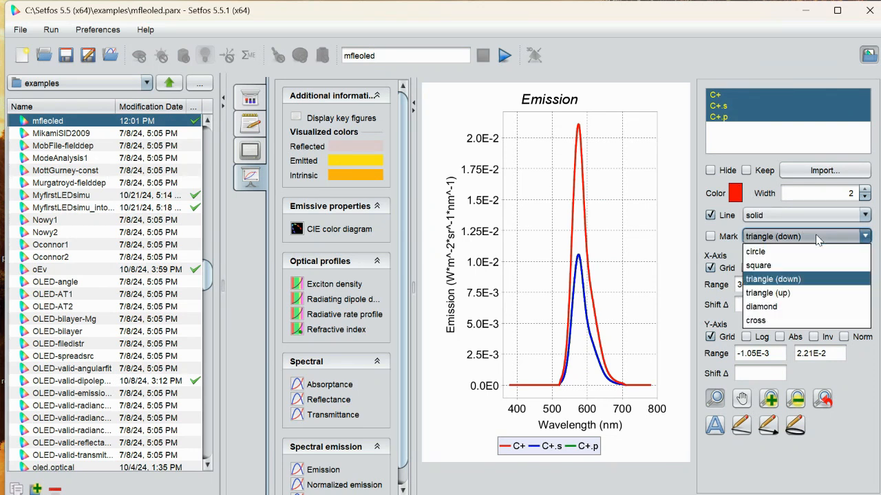
pyautogui.click(757, 305)
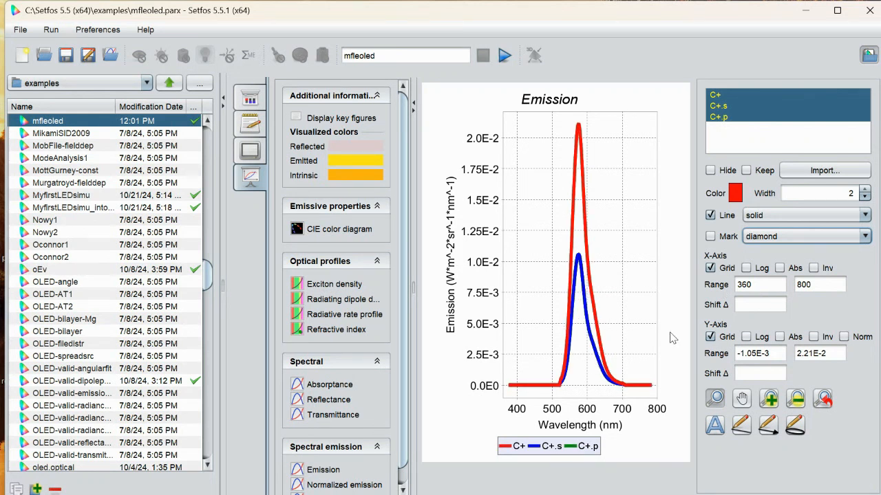
pyautogui.click(809, 237)
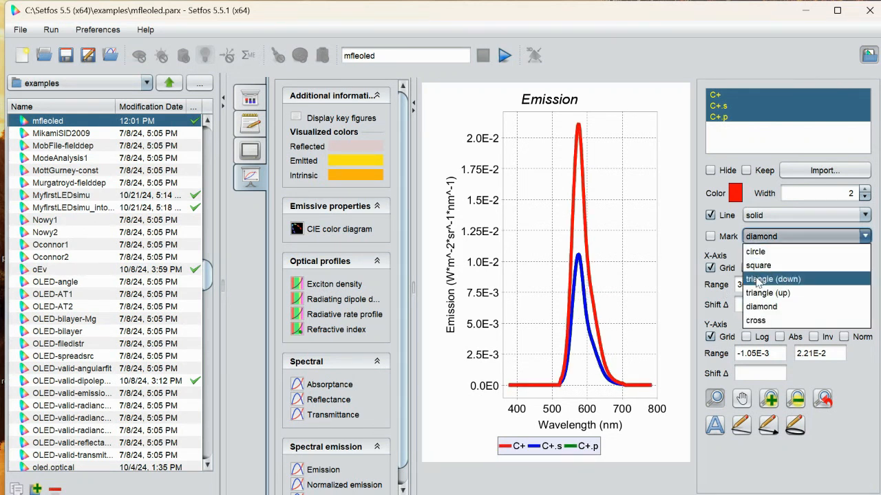
pyautogui.click(754, 321)
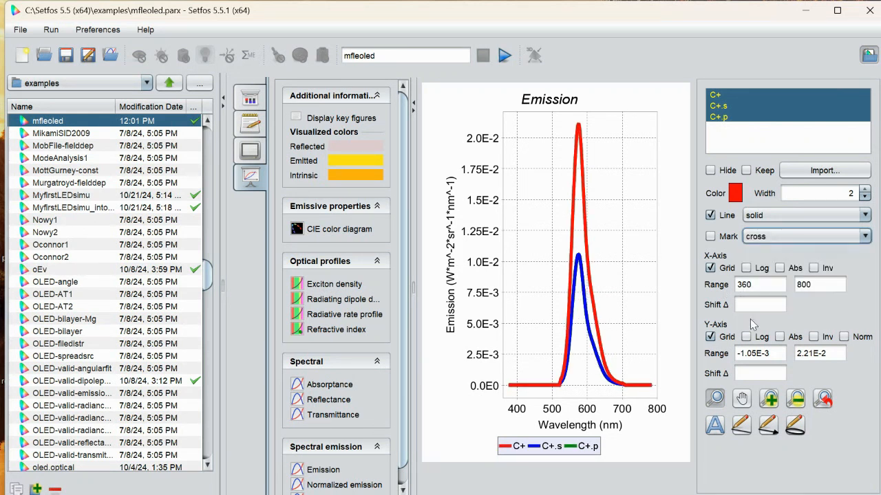
pyautogui.click(655, 243)
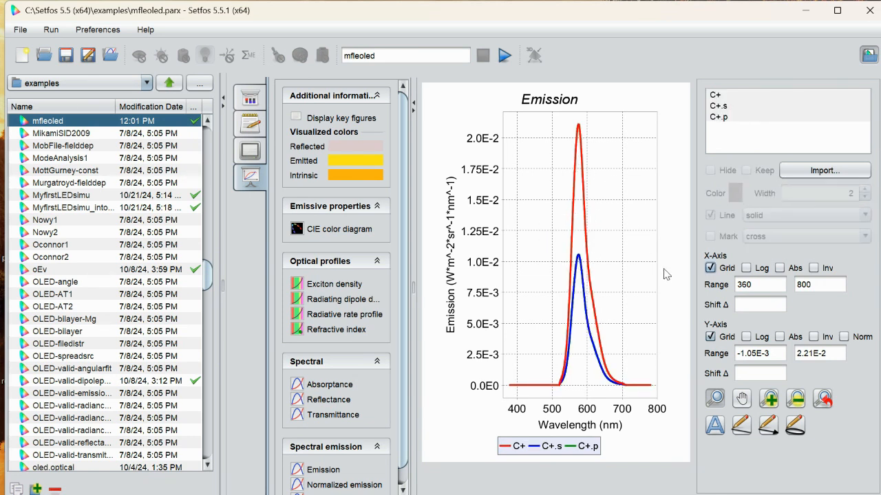
# - Try the Log, Grid and Inv options on the emission plot's Y-axis with C+.s highlighted, and restore the original display
pyautogui.click(724, 107)
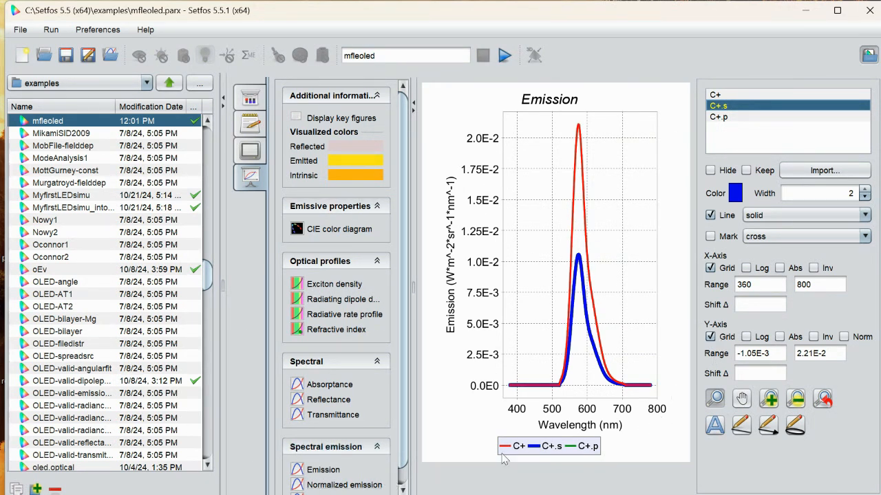
pyautogui.click(747, 337)
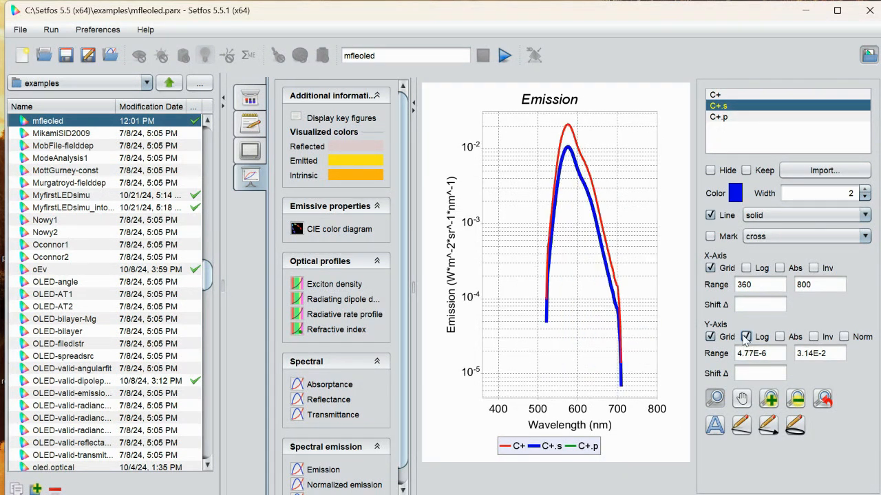
pyautogui.click(710, 337)
pyautogui.click(747, 337)
pyautogui.click(710, 338)
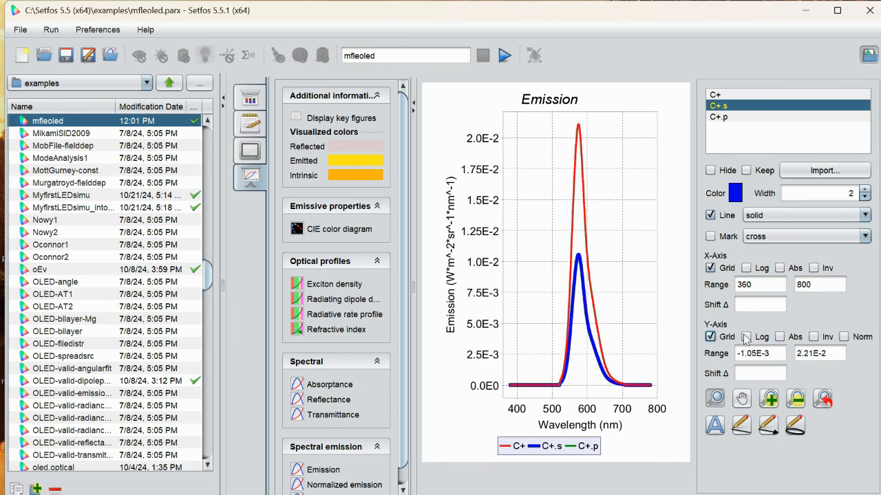
pyautogui.click(815, 337)
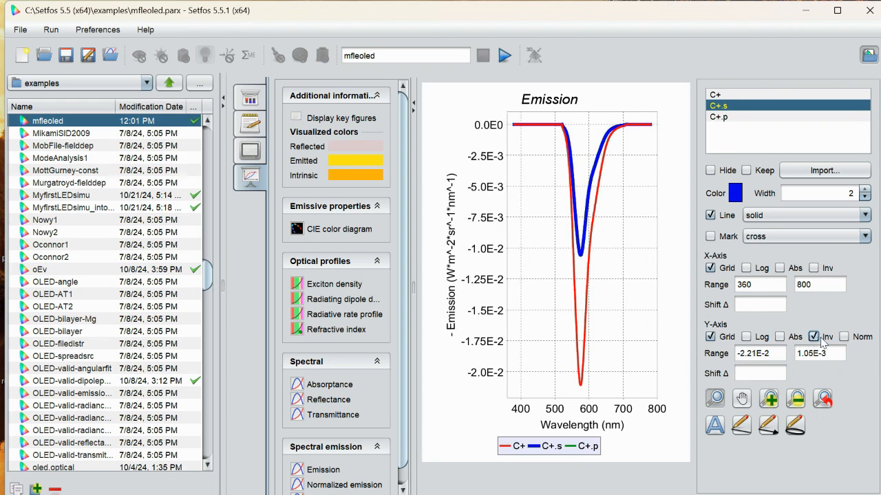
pyautogui.click(814, 337)
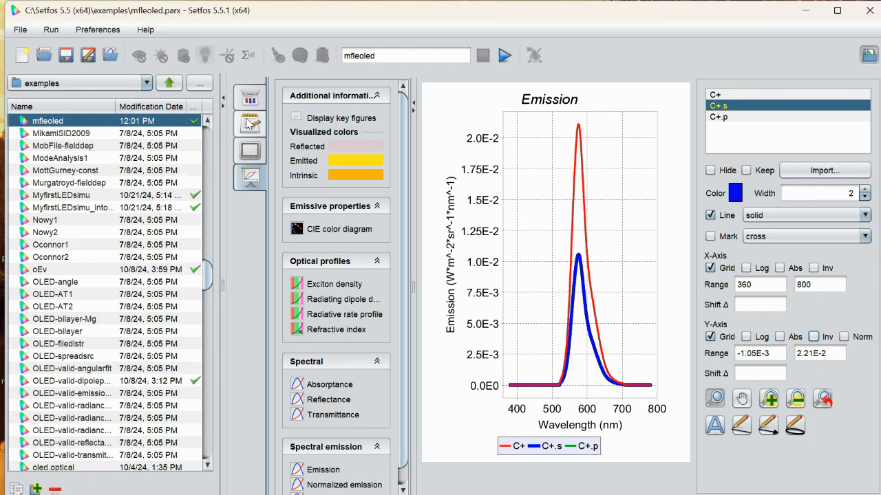
# - Return to the layer structure and insert a new layer between Surrounding and ITO
pyautogui.click(250, 99)
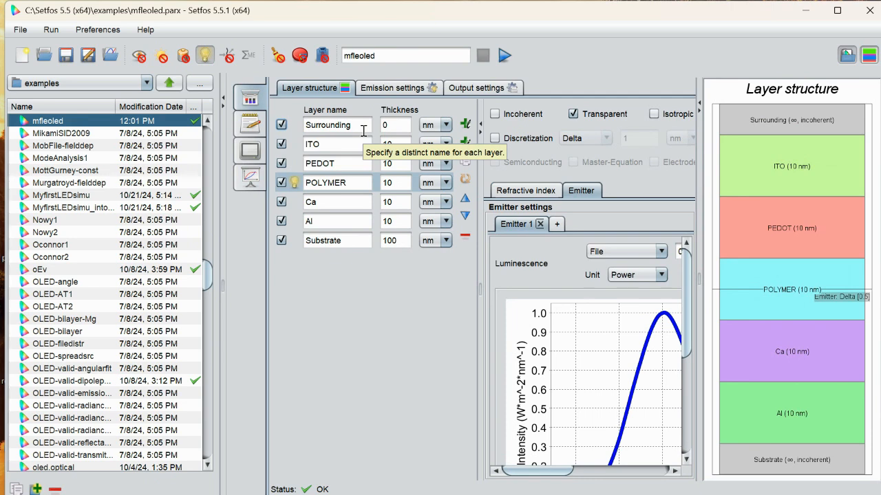
pyautogui.click(464, 126)
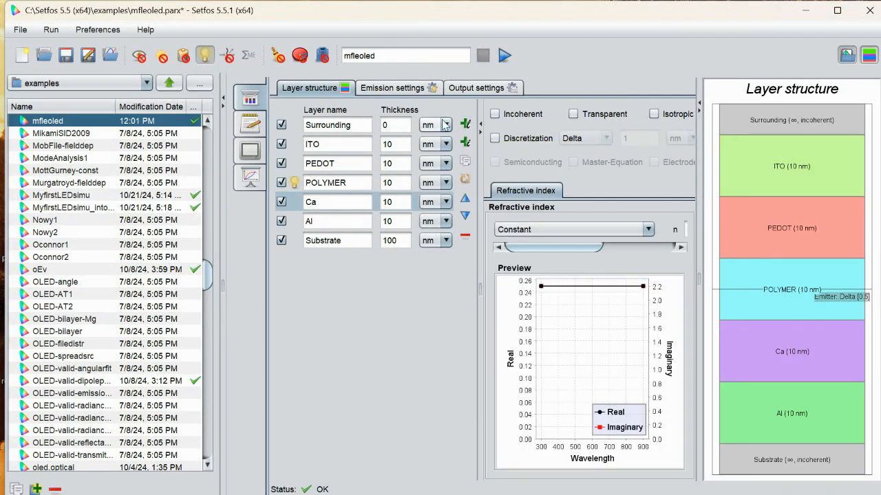
pyautogui.click(464, 126)
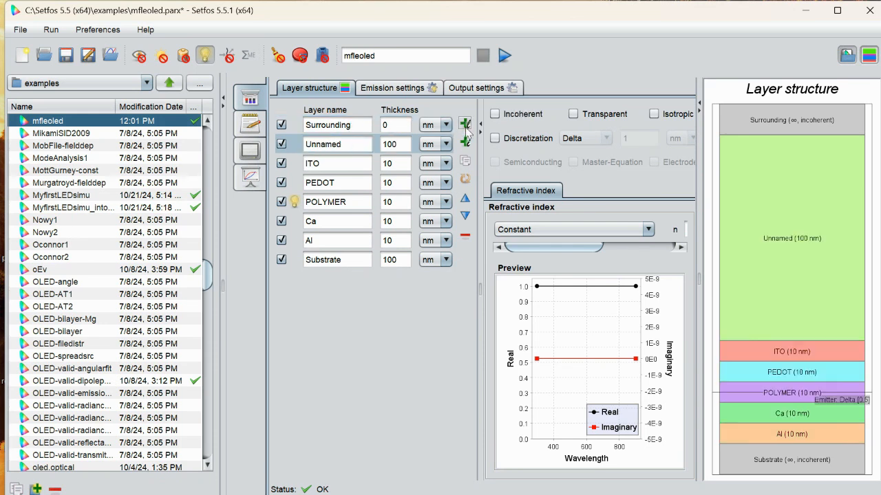
# - Rename the Surrounding layer as air and set its thickness to 100 nm
pyautogui.click(372, 126)
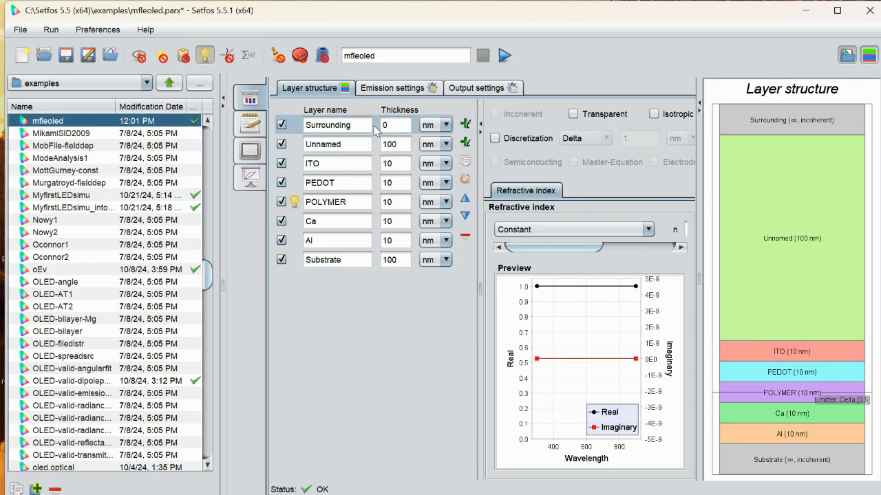
pyautogui.press('BackSpace')
pyautogui.press('BackSpace')
pyautogui.press('BackSpace')
pyautogui.press('BackSpace')
pyautogui.press('BackSpace')
pyautogui.press('BackSpace')
pyautogui.press('BackSpace')
pyautogui.press('BackSpace')
pyautogui.press('BackSpace')
pyautogui.press('BackSpace')
pyautogui.press('BackSpace')
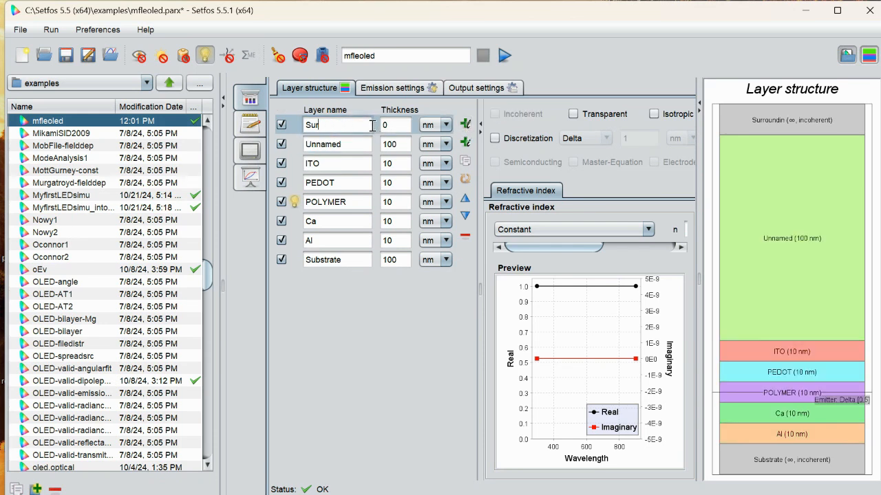
pyautogui.write('al')
pyautogui.write('r')
pyautogui.click(386, 124)
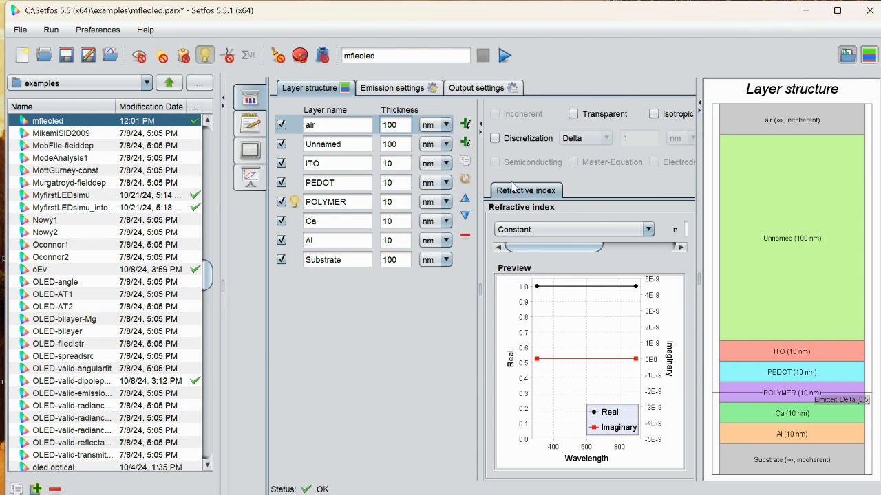
# - Keep the air layer's refractive index type as Constant and collapse the layer structure diagram to reveal the n and k values
pyautogui.click(628, 227)
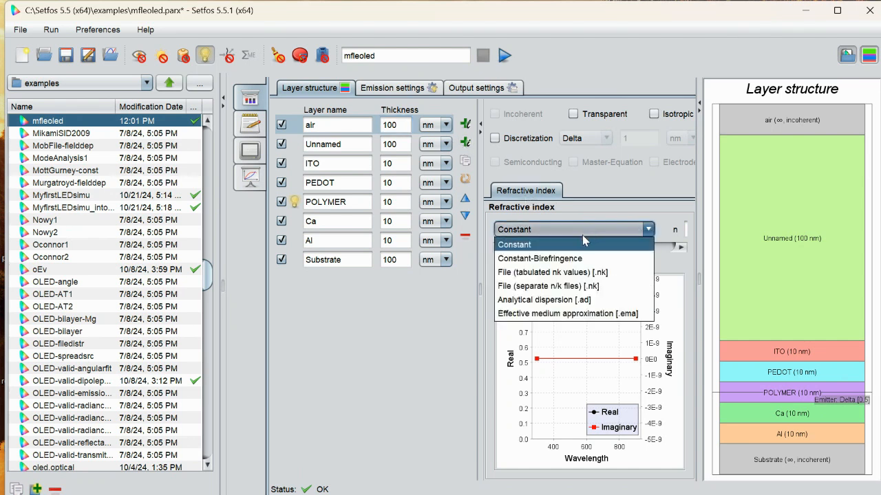
pyautogui.click(621, 232)
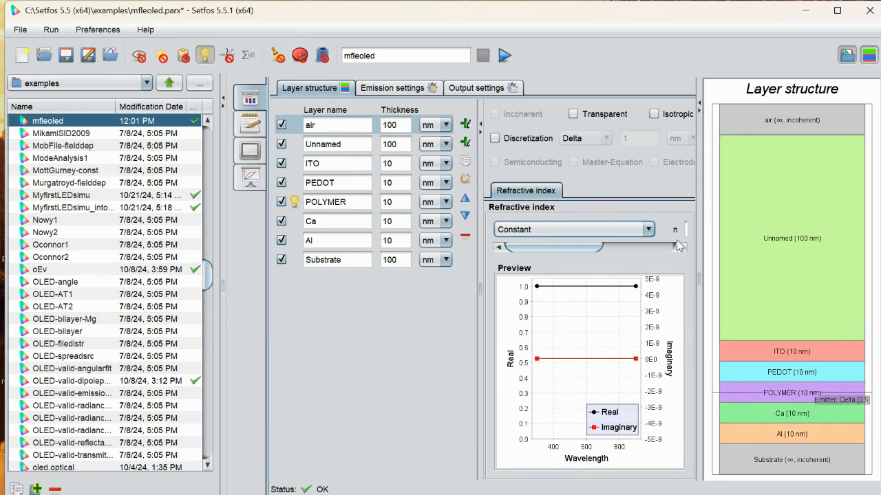
pyautogui.click(698, 109)
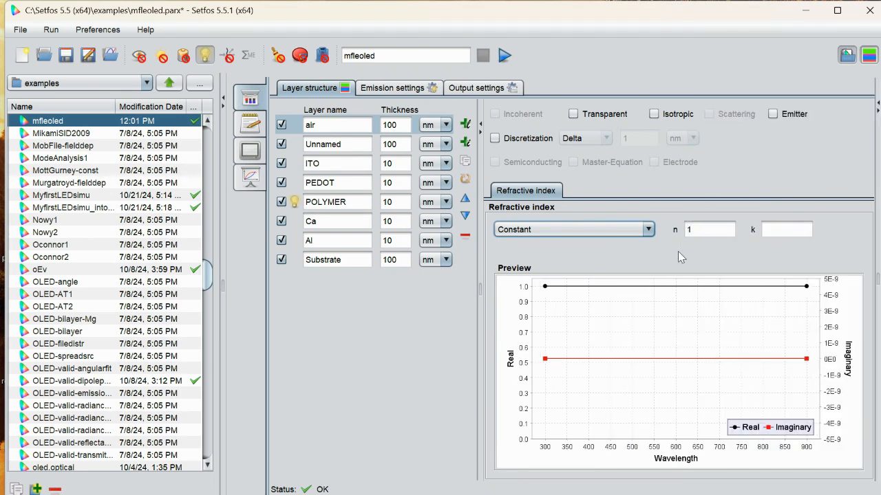
# - Rename the Unnamed layer as sub and set its thickness to 700
pyautogui.click(342, 141)
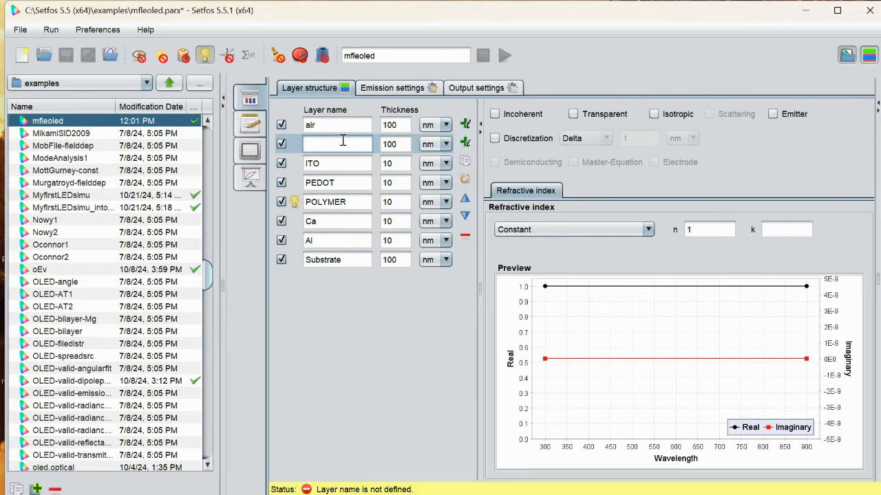
pyautogui.write('sub')
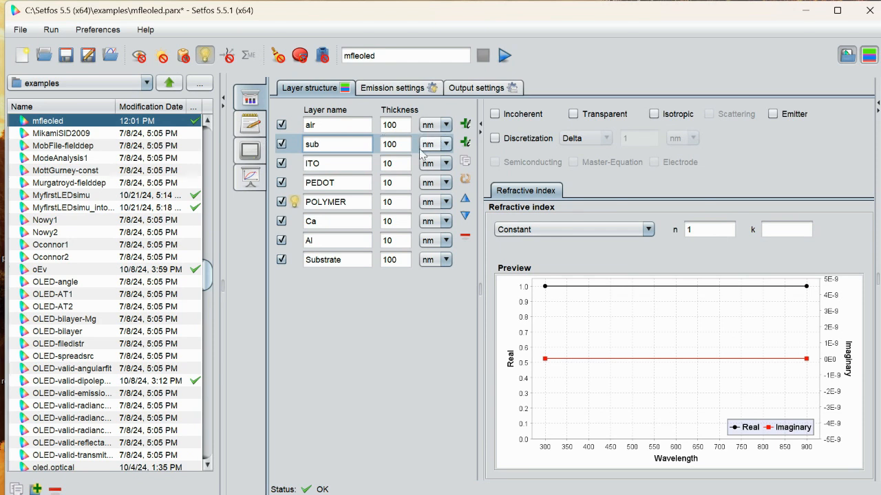
pyautogui.click(397, 146)
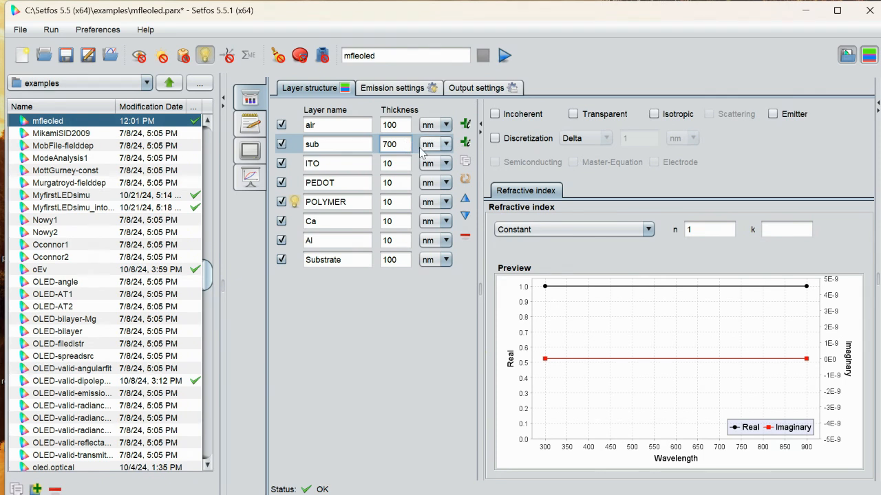
# - Enable discretization for the sub layer and set its discretization type to Elements
pyautogui.click(504, 138)
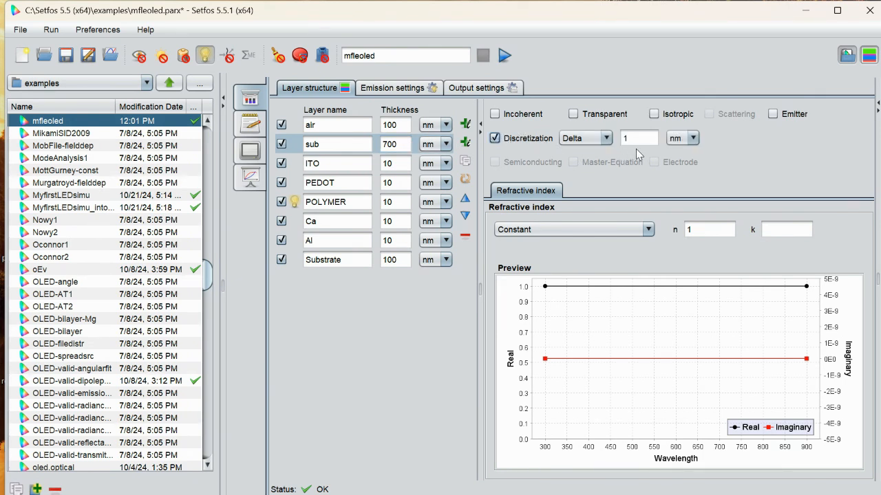
pyautogui.click(585, 138)
pyautogui.click(585, 152)
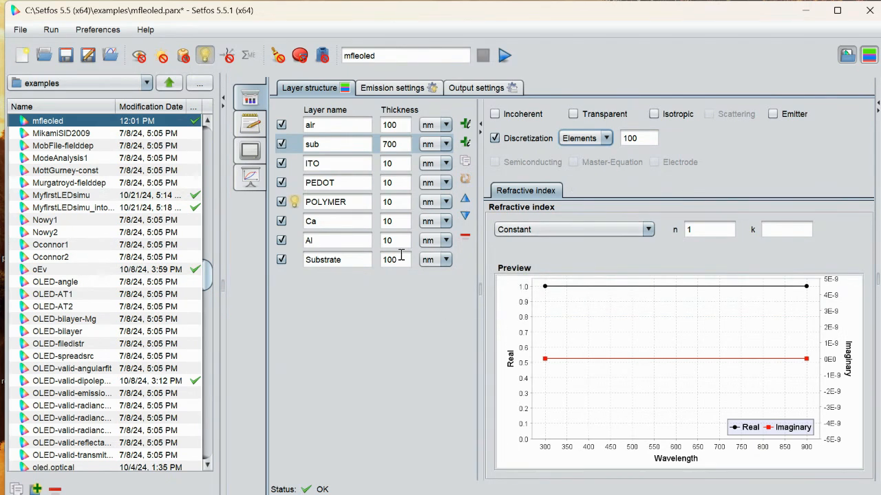
# - Run the simulation of the mfleoled stack with the added air and sub layers and look through the available results
pyautogui.click(309, 182)
pyautogui.click(314, 163)
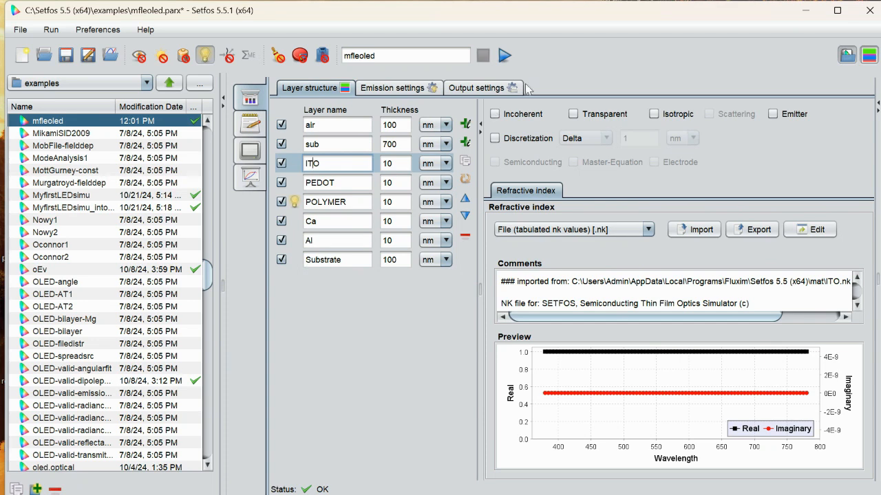
pyautogui.click(509, 53)
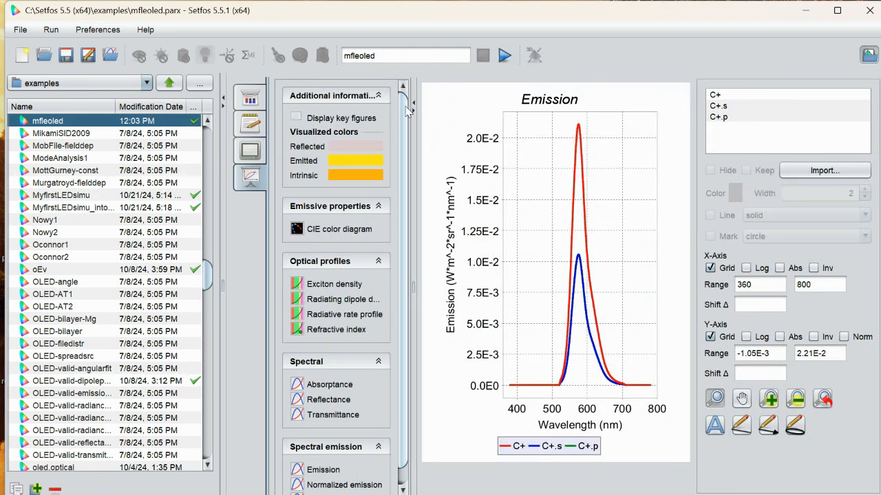
pyautogui.click(406, 489)
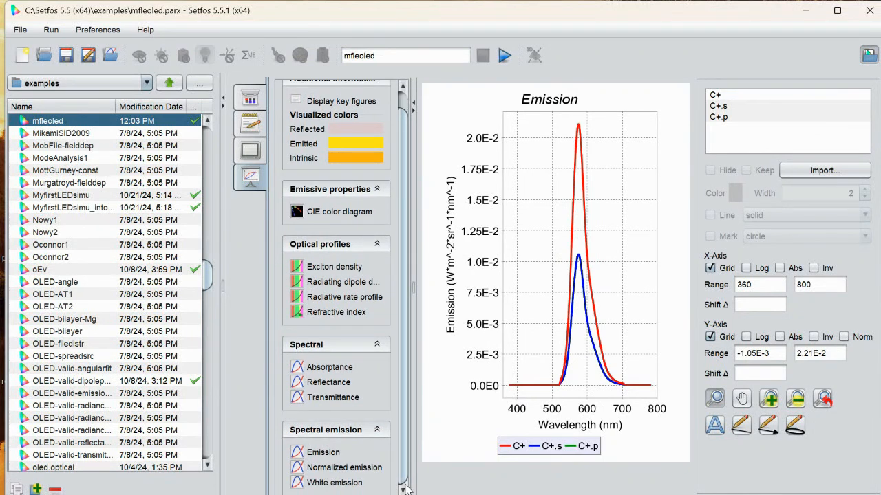
# - Try to rename the simulation as mfleoled2 and return to its layer structure
pyautogui.click(382, 57)
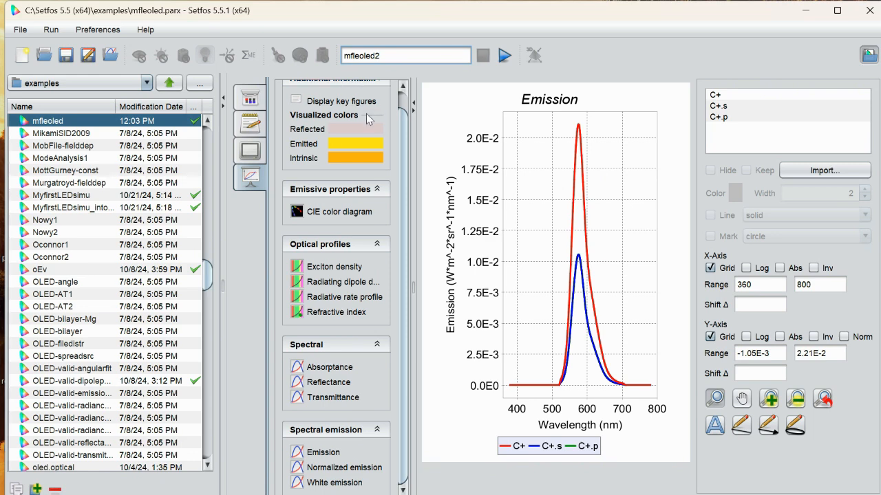
pyautogui.click(404, 90)
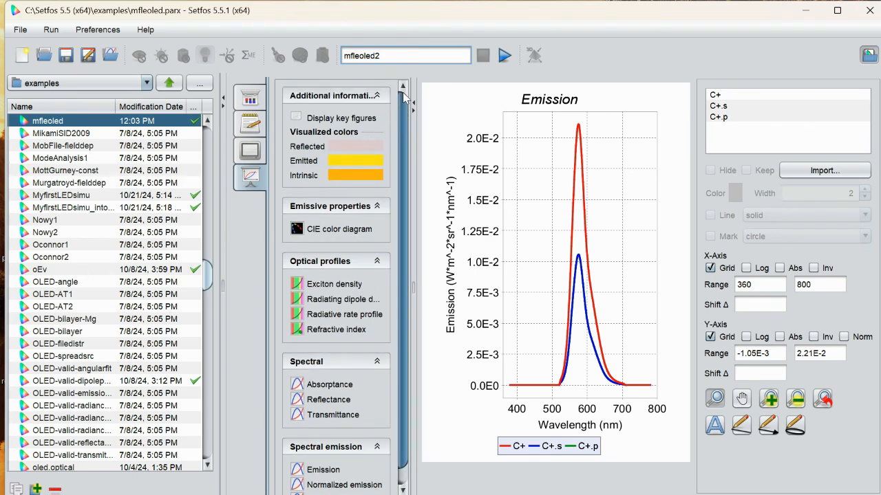
pyautogui.click(251, 101)
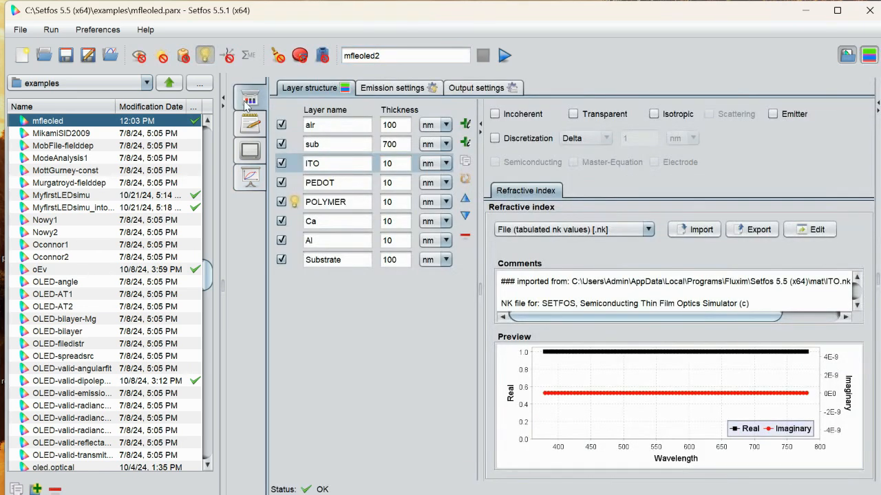
# - Examine the layer structures of the mfeoleopticalTelec, mfleoled, MyfirstLEDsimu and MyfirstLEDsimu_intoair simulations one after another
pyautogui.click(207, 121)
pyautogui.click(209, 121)
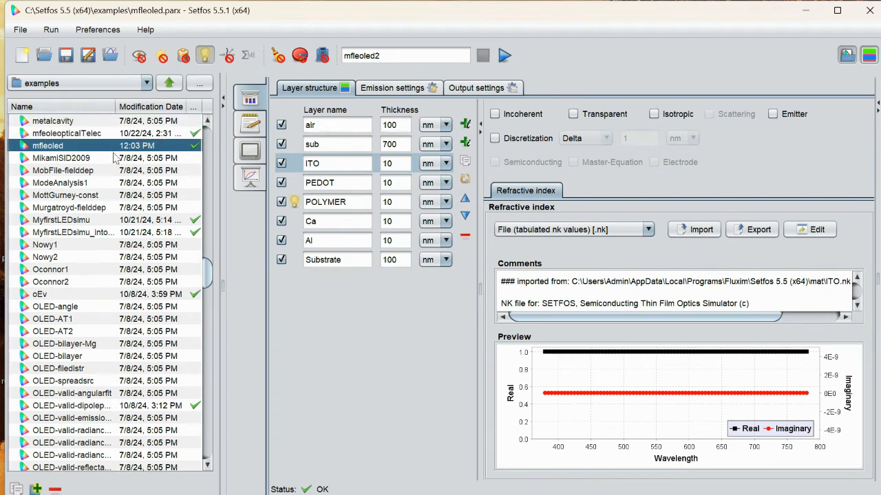
pyautogui.click(101, 134)
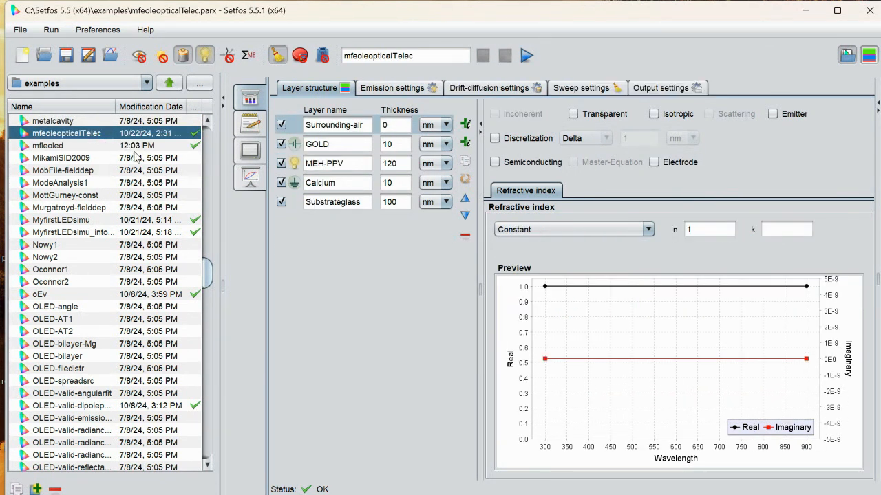
pyautogui.click(74, 147)
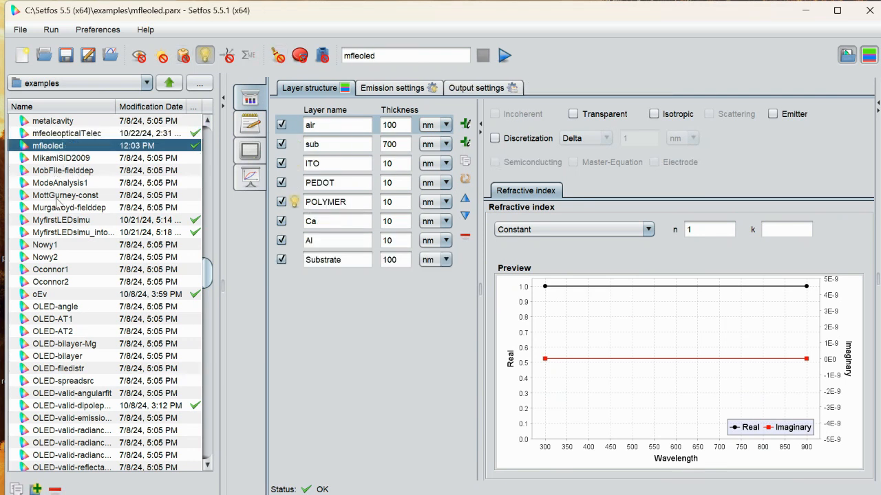
pyautogui.click(78, 221)
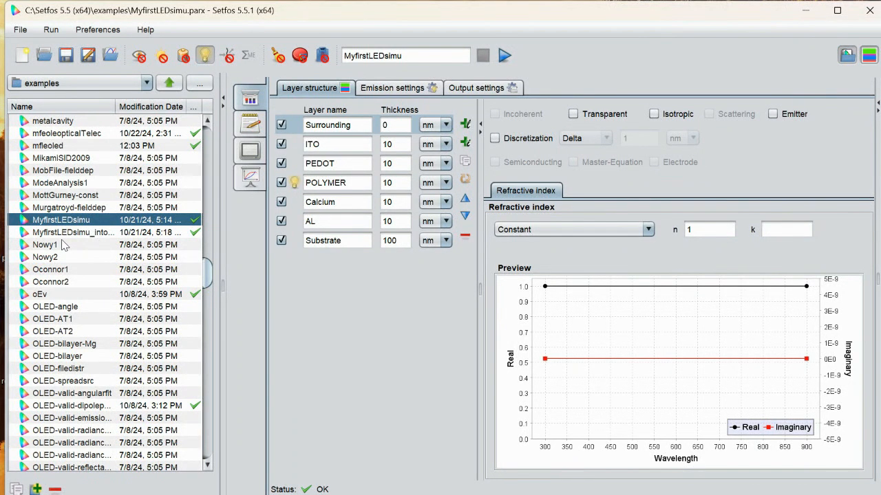
pyautogui.click(68, 233)
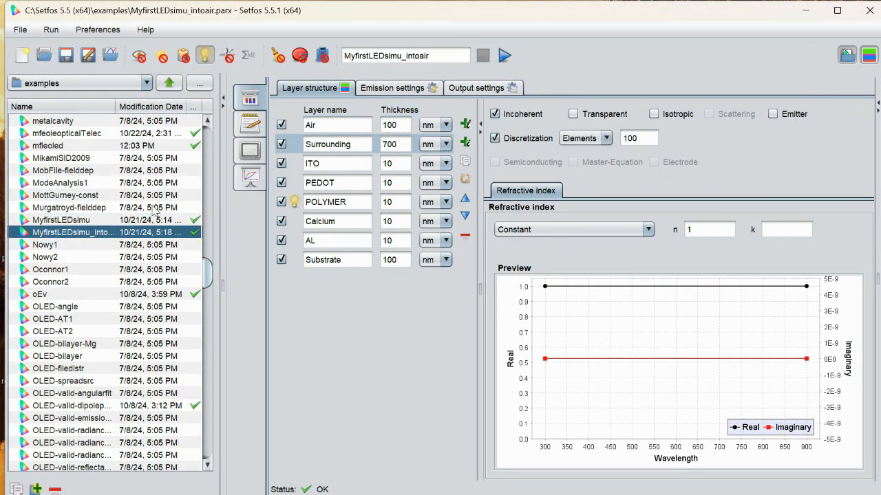
# - Select MyfirstLEDsimu and MyfirstLEDsimu_intoair together for comparison and display their combined emission plot
pyautogui.click(125, 222)
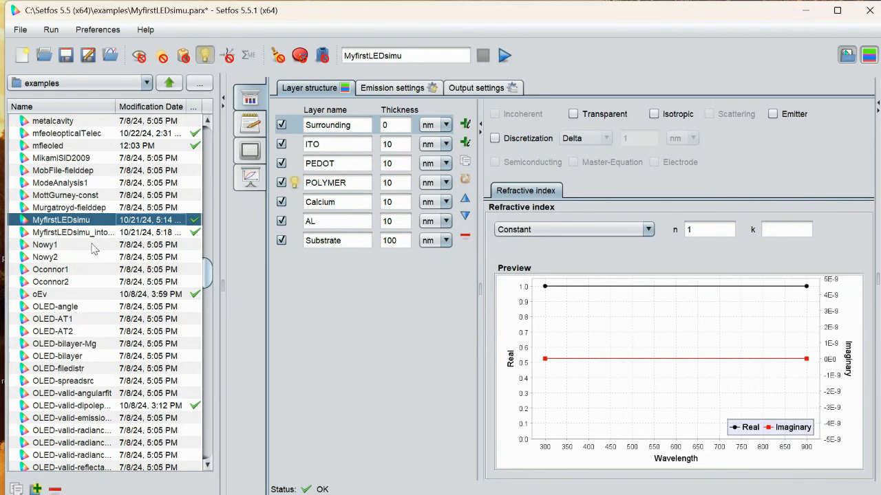
pyautogui.keyDown('ctrl'); pyautogui.click(96, 234); pyautogui.keyUp('ctrl')
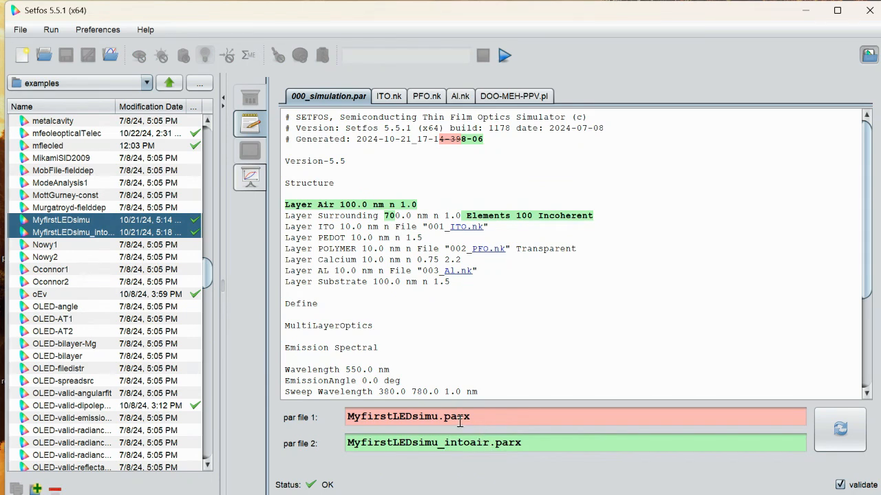
pyautogui.click(250, 178)
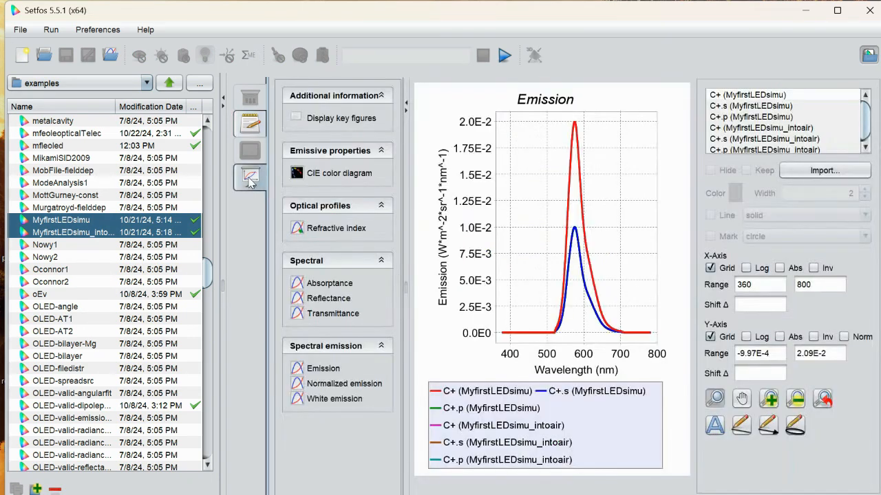
# - Show the normalized emission of both simulations and highlight individual MyfirstLEDsimu and MyfirstLEDsimu_intoair curves to compare them
pyautogui.click(329, 385)
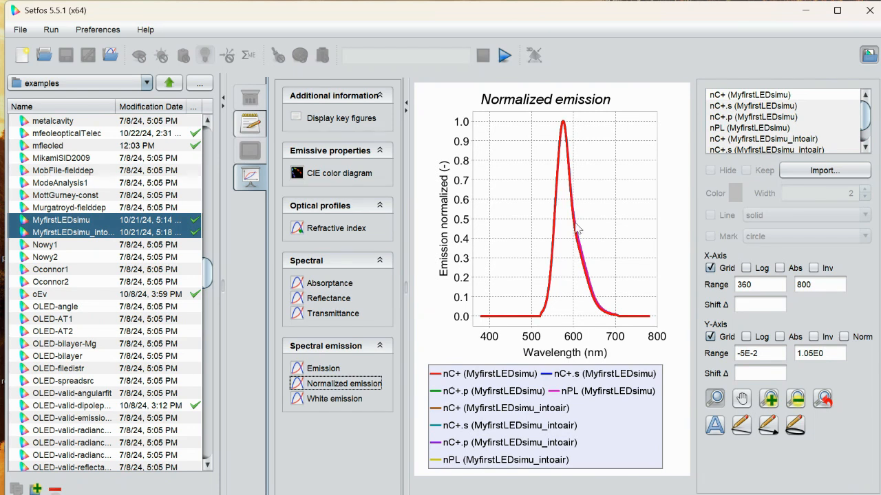
pyautogui.click(749, 105)
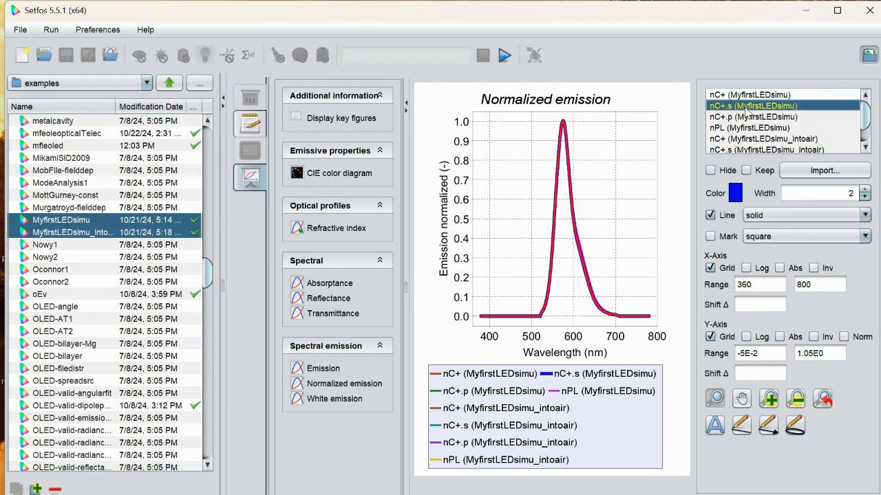
pyautogui.click(746, 117)
pyautogui.click(743, 128)
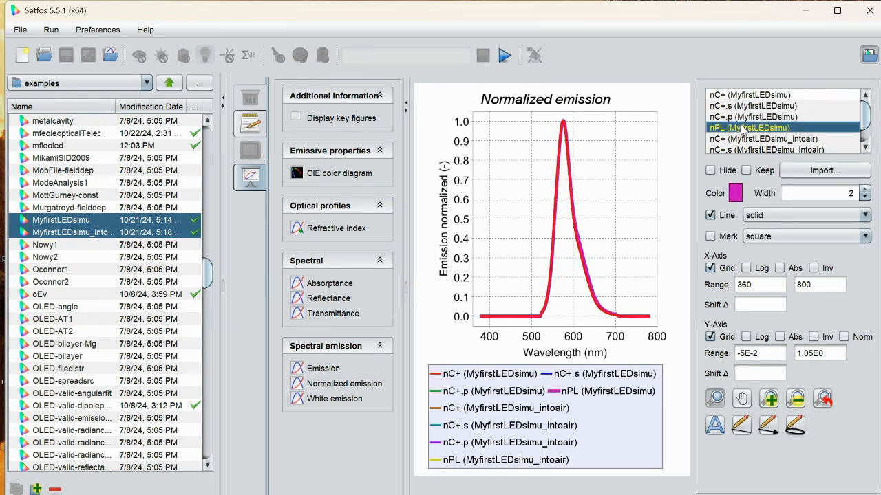
pyautogui.click(741, 139)
pyautogui.click(740, 149)
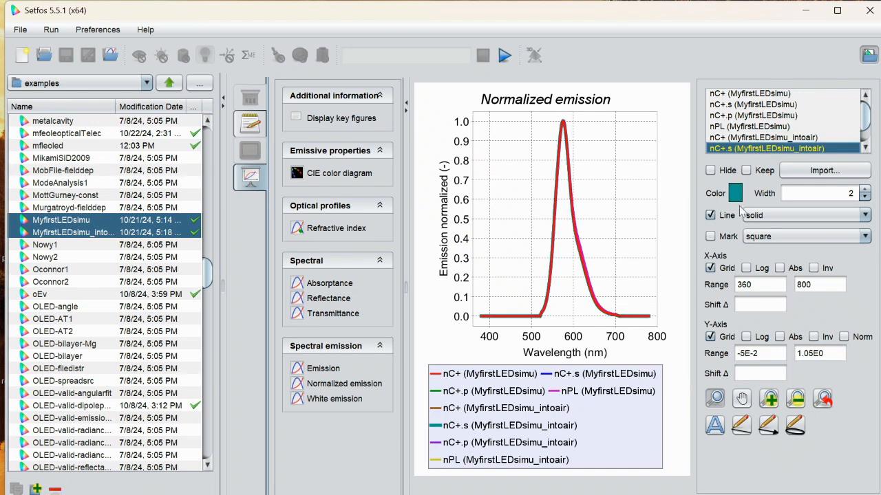
pyautogui.click(477, 405)
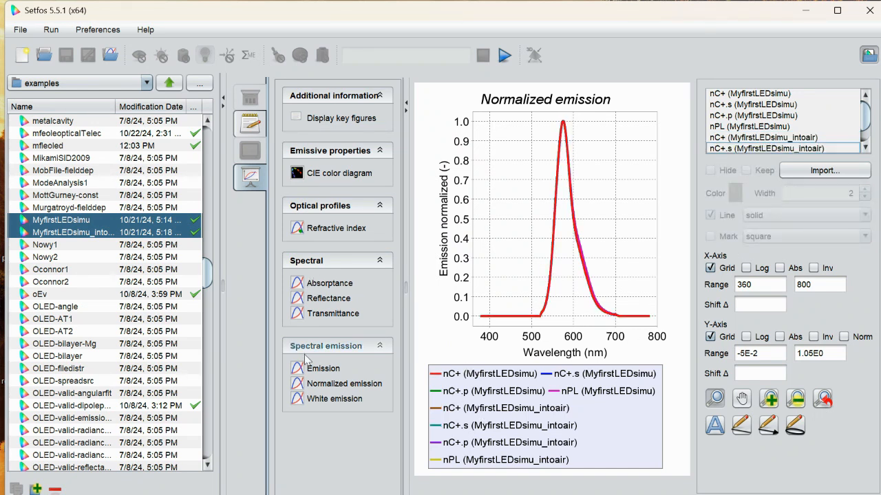
# - Compare both simulations in the CIE color diagram and the white emission plot, highlighting the W.p curve of each simulation
pyautogui.click(337, 176)
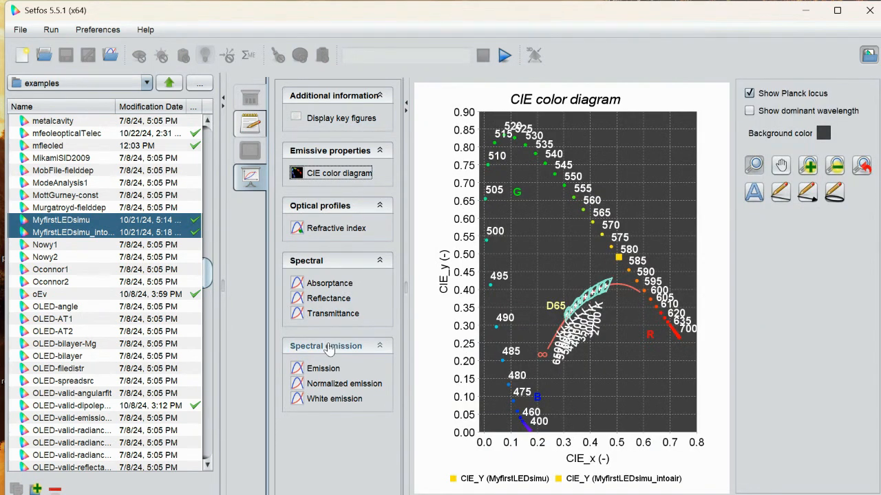
pyautogui.click(327, 384)
pyautogui.click(328, 401)
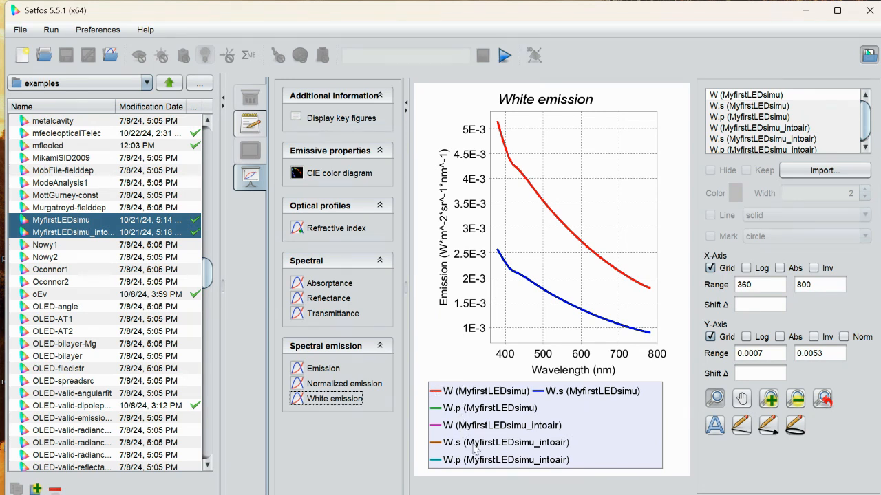
pyautogui.click(753, 118)
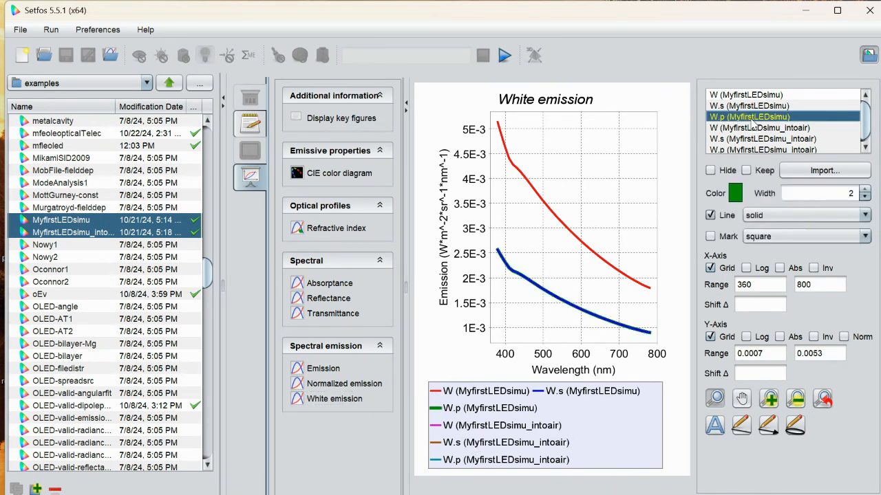
pyautogui.click(749, 128)
pyautogui.click(749, 148)
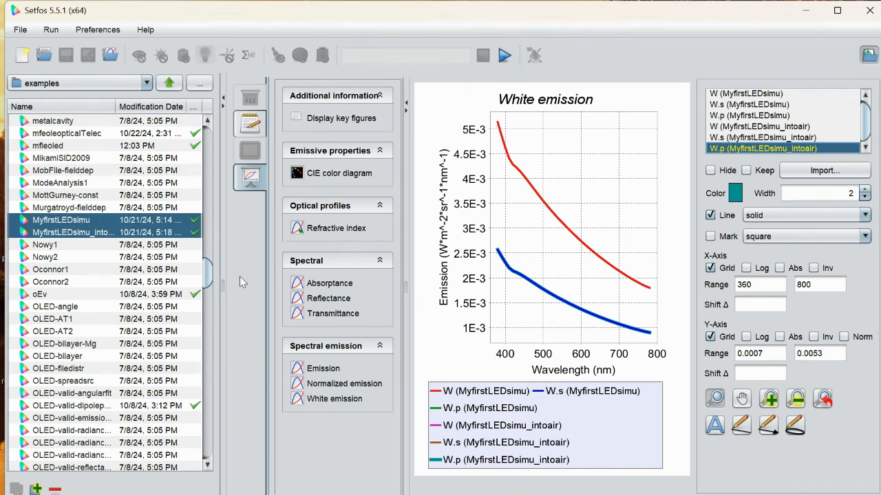
# - Create a new simulation file
pyautogui.click(22, 55)
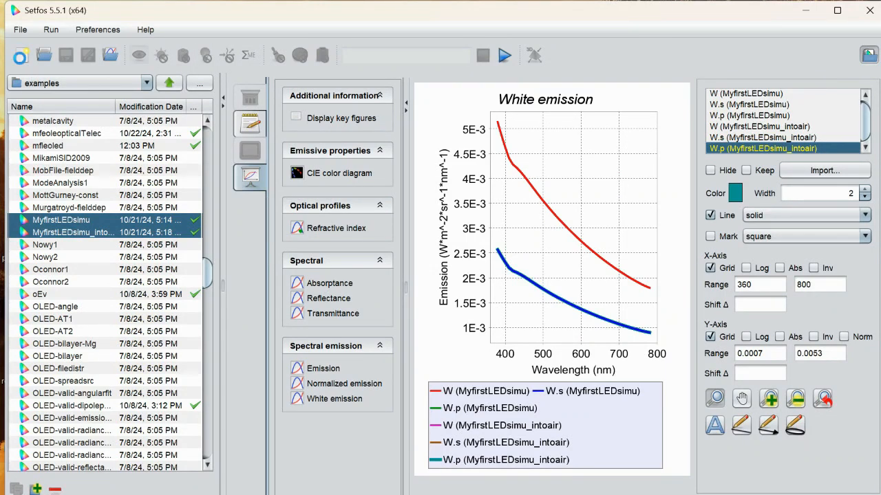